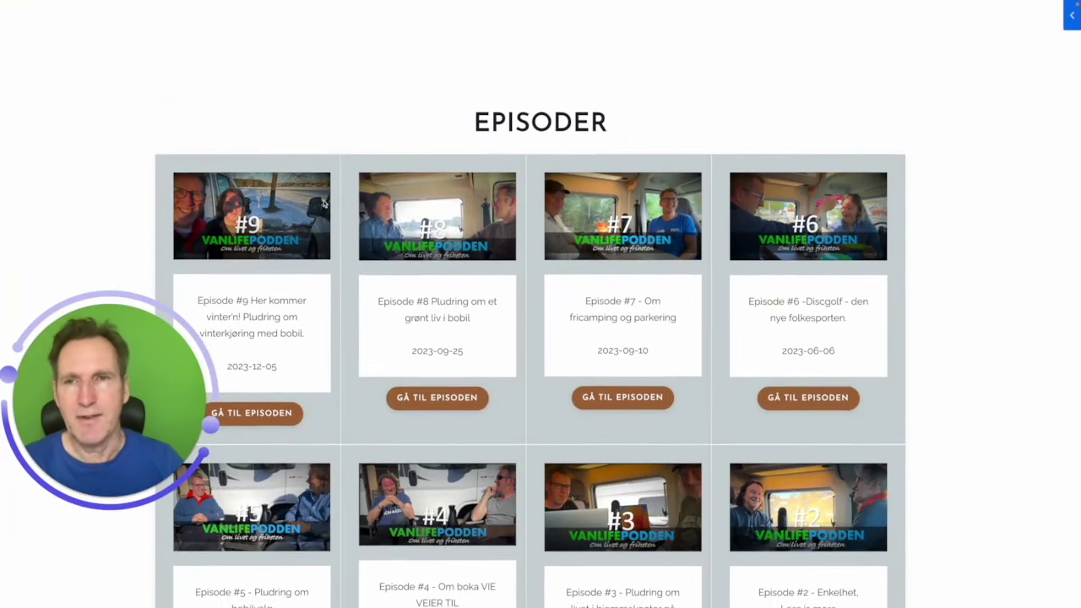
- Open the Episode #9 page from the episode overview and examine its video and embedded Spotify player
{"action": "scroll", "coordinate": [295, 245], "scroll_direction": "down", "scroll_amount": 1}
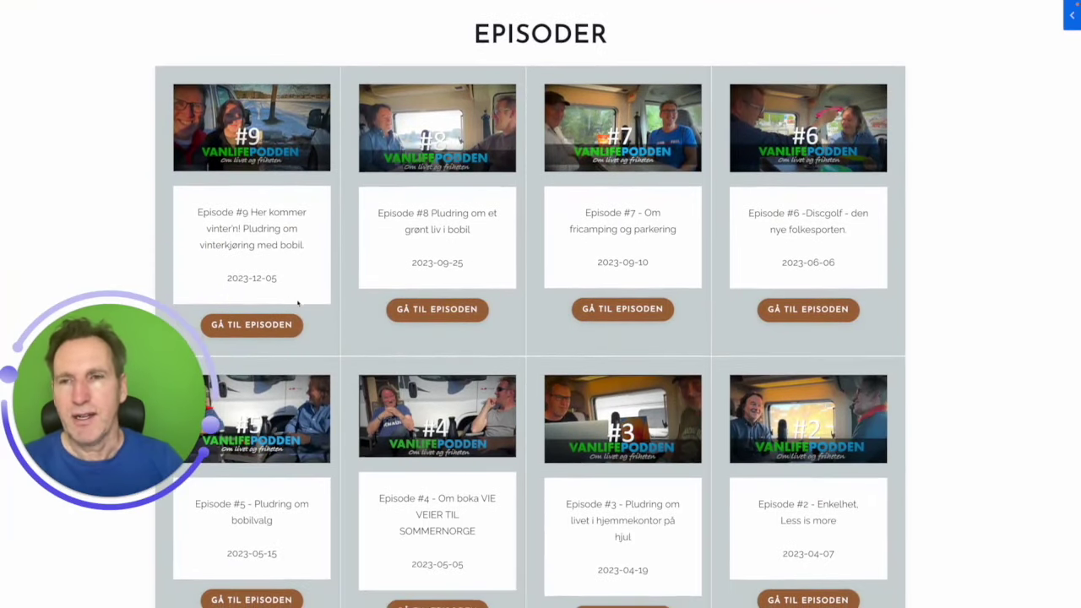
{"action": "left_click", "coordinate": [267, 335]}
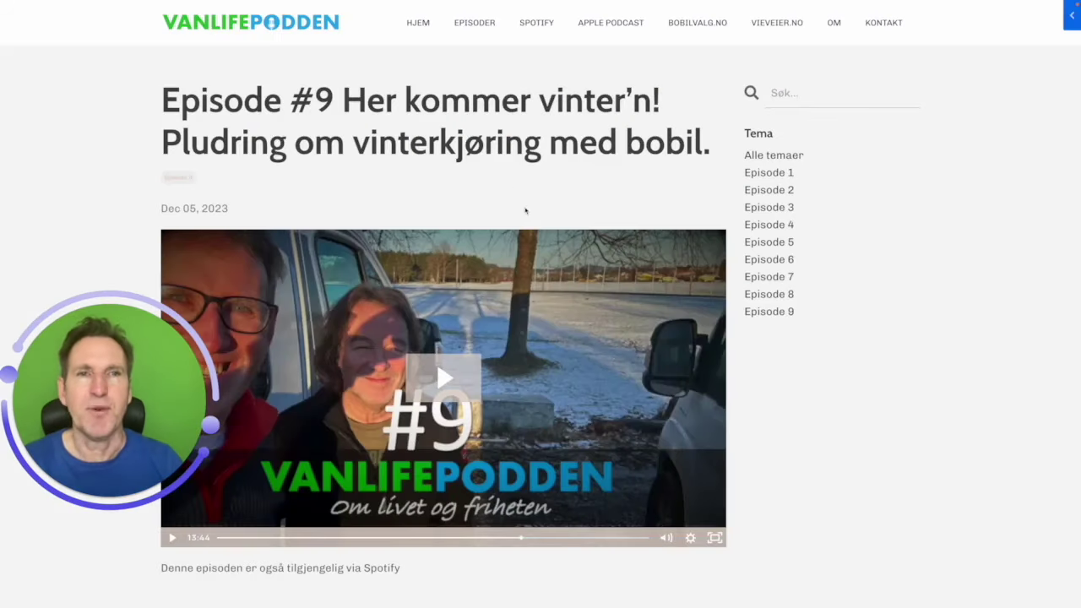
{"action": "scroll", "coordinate": [447, 273], "scroll_direction": "down", "scroll_amount": 1}
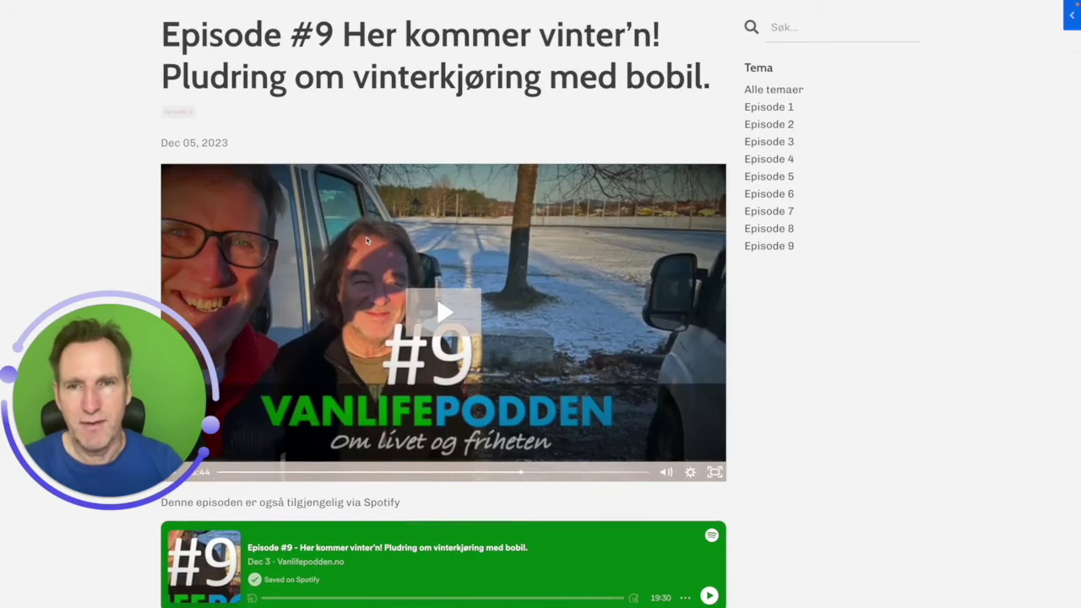
{"action": "scroll", "coordinate": [374, 246], "scroll_direction": "down", "scroll_amount": 2}
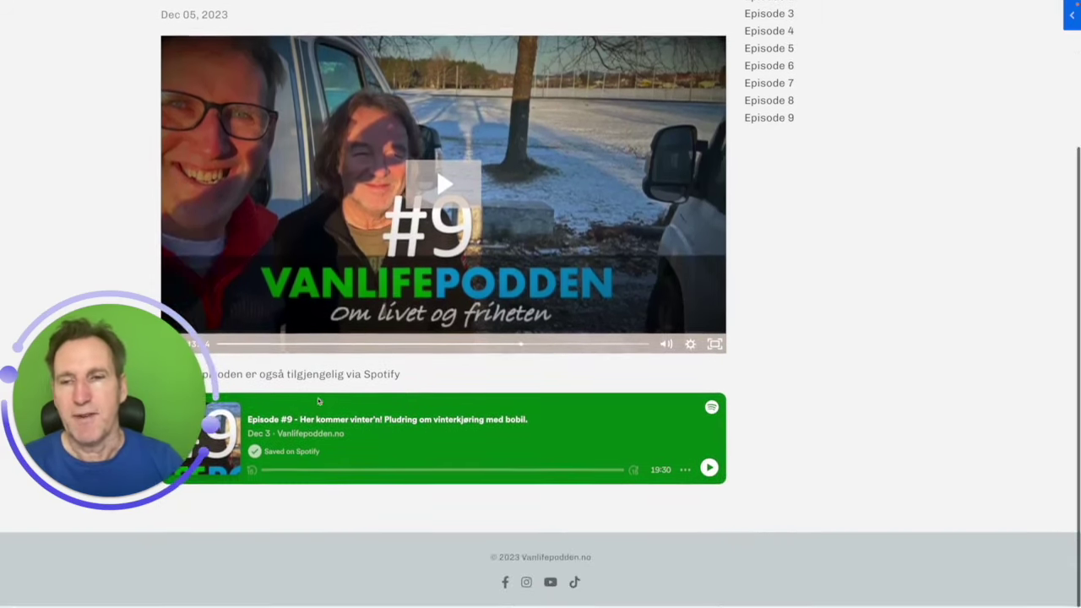
{"action": "scroll", "coordinate": [488, 286], "scroll_direction": "up", "scroll_amount": 3}
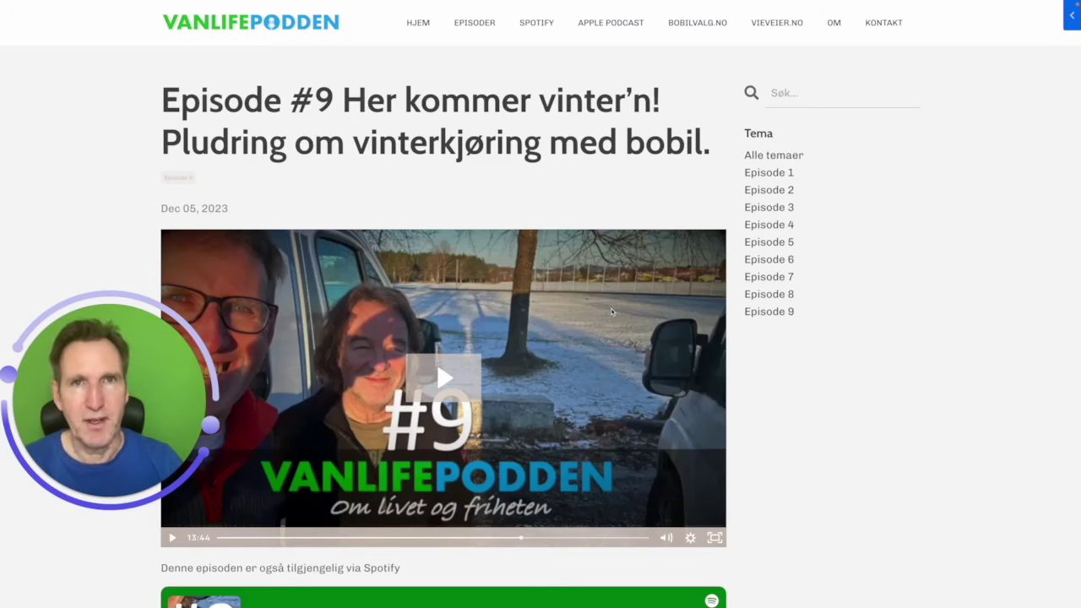
{"action": "scroll", "coordinate": [608, 313], "scroll_direction": "down", "scroll_amount": 1}
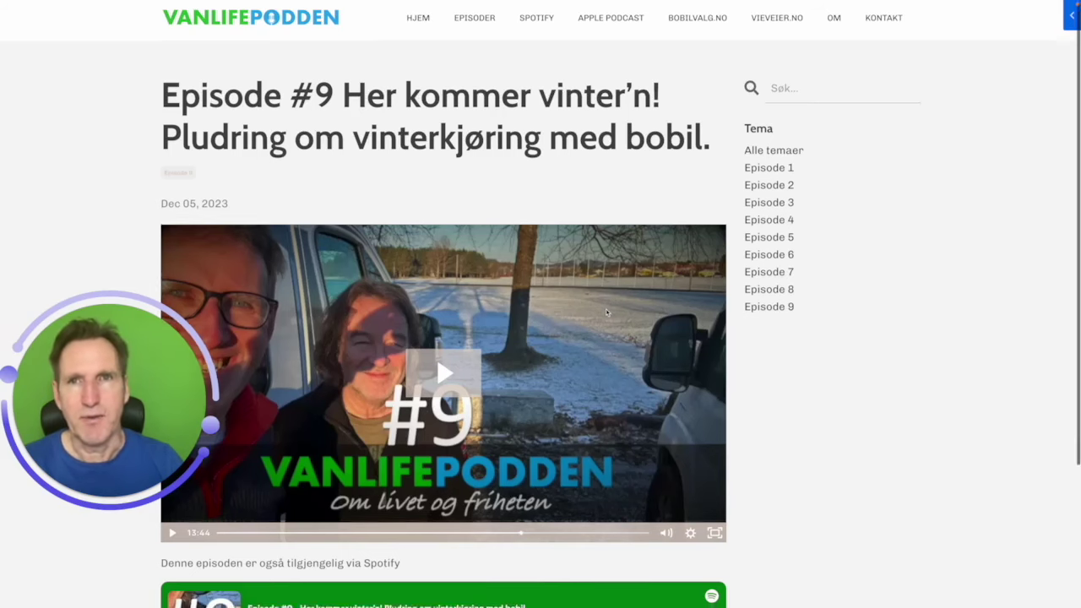
{"action": "scroll", "coordinate": [606, 312], "scroll_direction": "down", "scroll_amount": 5}
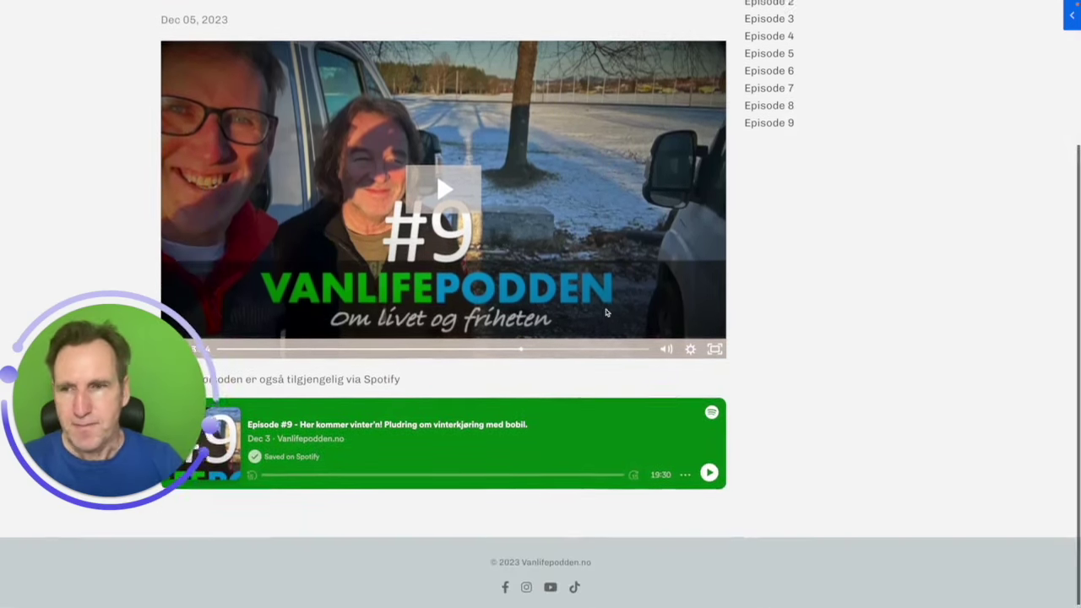
{"action": "scroll", "coordinate": [606, 313], "scroll_direction": "up", "scroll_amount": 6}
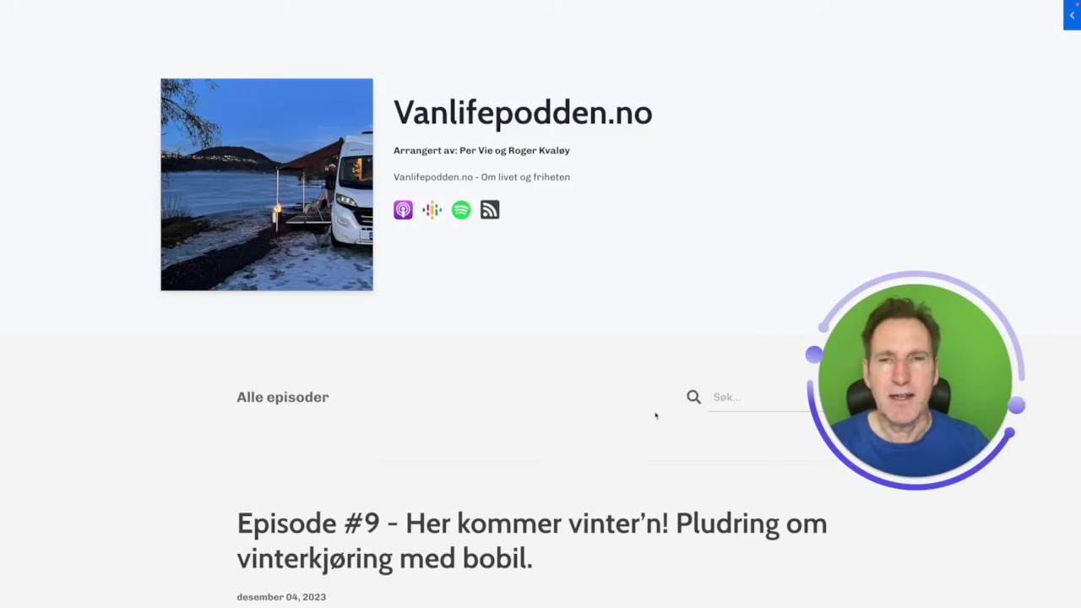
- Examine the public Vanlifepodden.no podcast page with its list of episodes and audio players
{"action": "scroll", "coordinate": [655, 415], "scroll_direction": "down", "scroll_amount": 6}
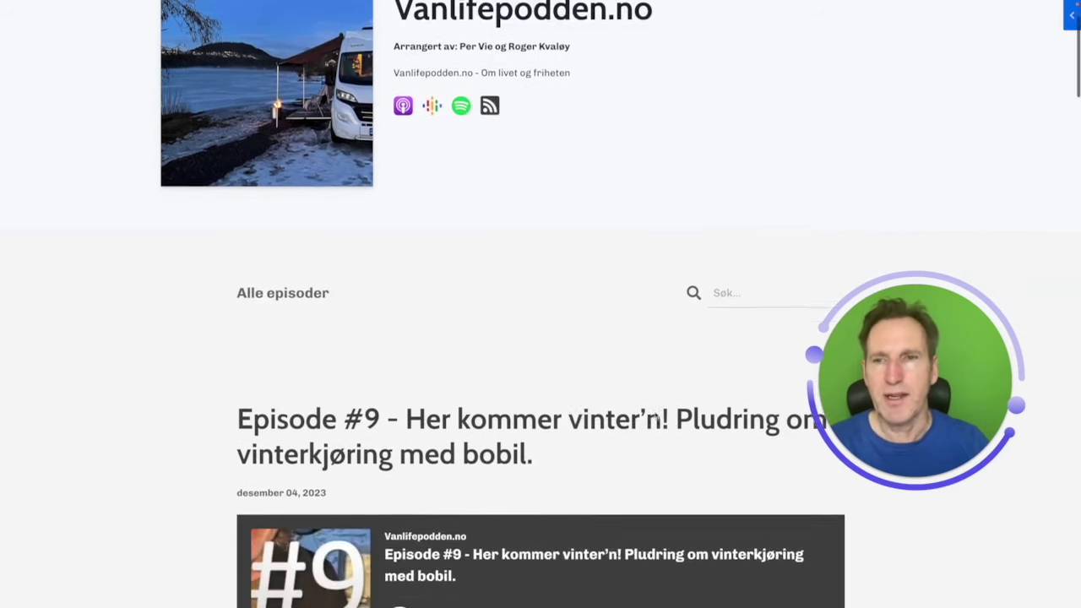
{"action": "scroll", "coordinate": [655, 414], "scroll_direction": "down", "scroll_amount": 8}
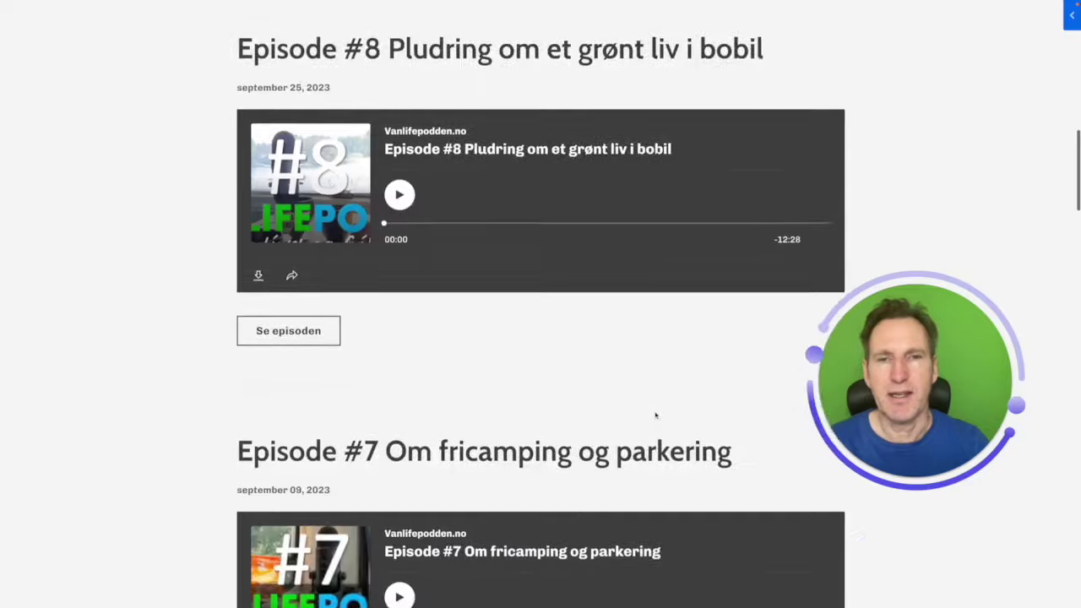
{"action": "scroll", "coordinate": [655, 415], "scroll_direction": "down", "scroll_amount": 2}
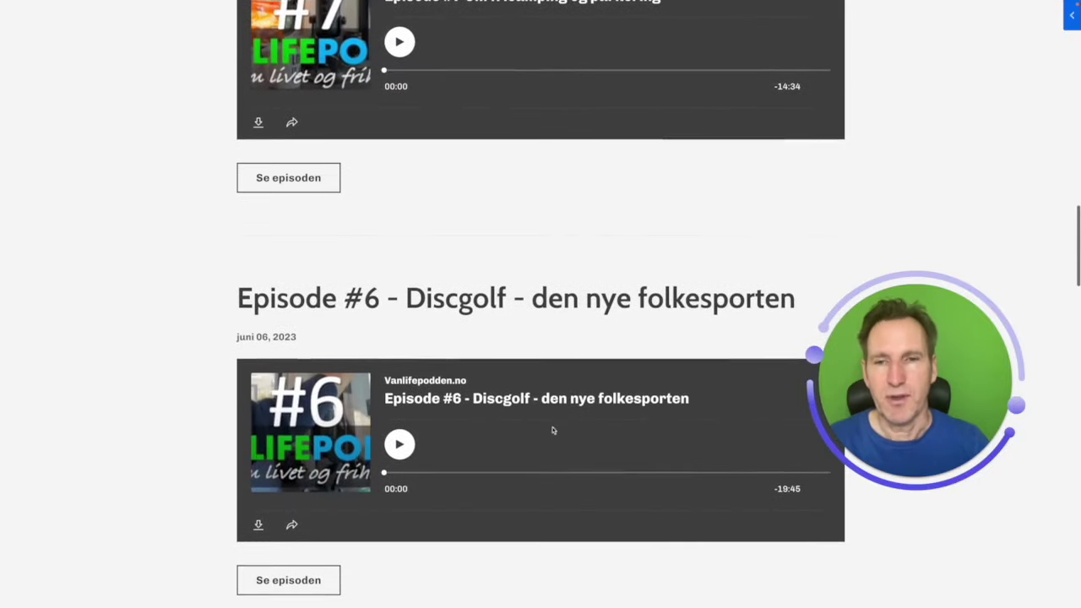
{"action": "scroll", "coordinate": [402, 450], "scroll_direction": "down", "scroll_amount": 2}
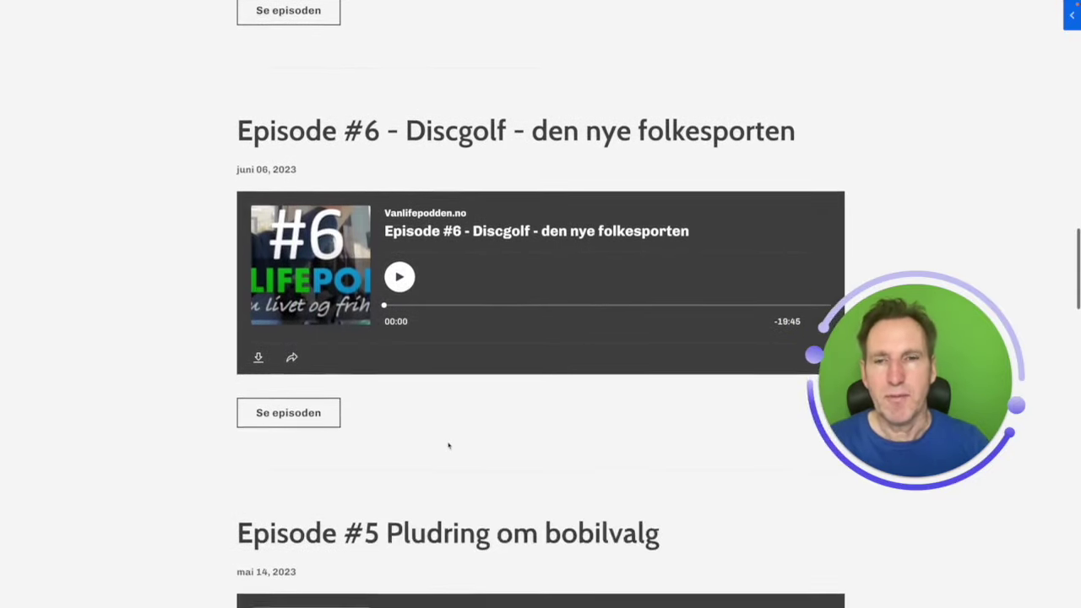
{"action": "scroll", "coordinate": [449, 447], "scroll_direction": "up", "scroll_amount": 6}
{"action": "scroll", "coordinate": [500, 420], "scroll_direction": "up", "scroll_amount": 6}
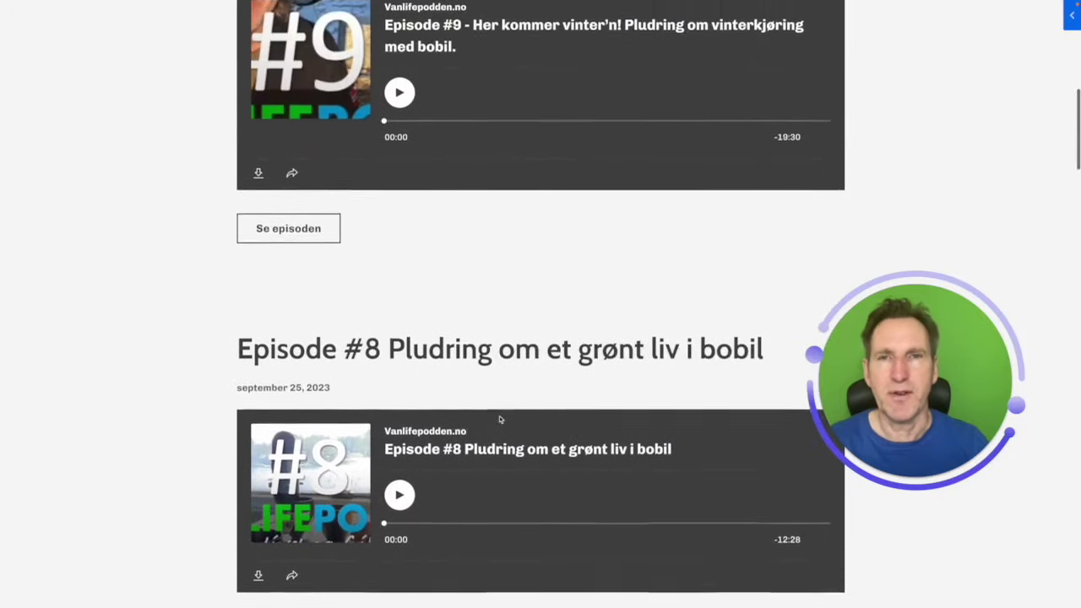
{"action": "scroll", "coordinate": [508, 419], "scroll_direction": "up", "scroll_amount": 1}
{"action": "scroll", "coordinate": [508, 420], "scroll_direction": "up", "scroll_amount": 1}
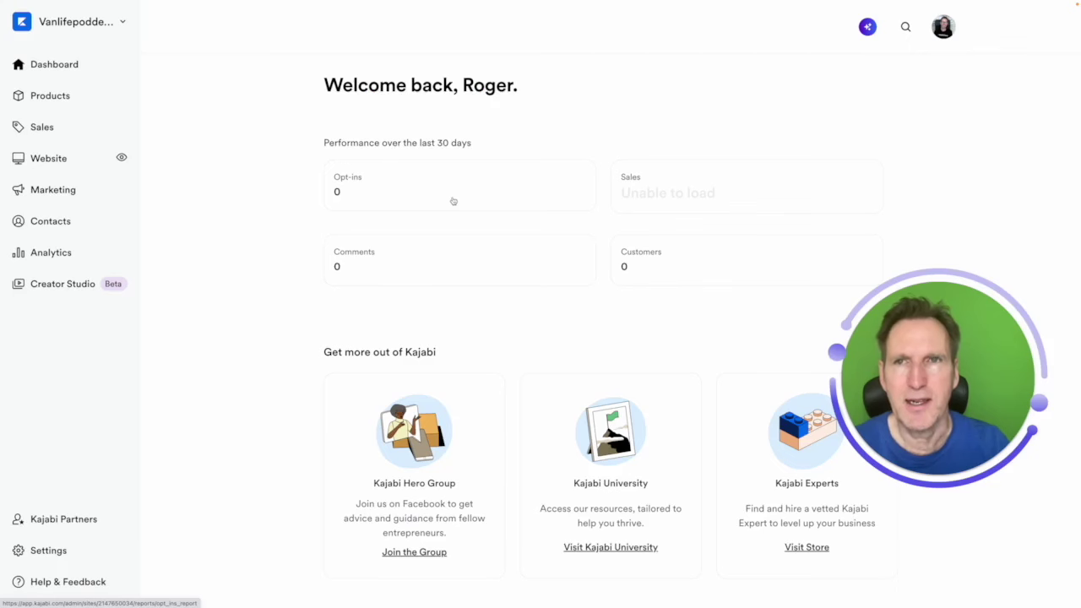
- Open the Vanlifepodden.no podcast in the Kajabi admin and review its episode list
{"action": "left_click", "coordinate": [60, 102]}
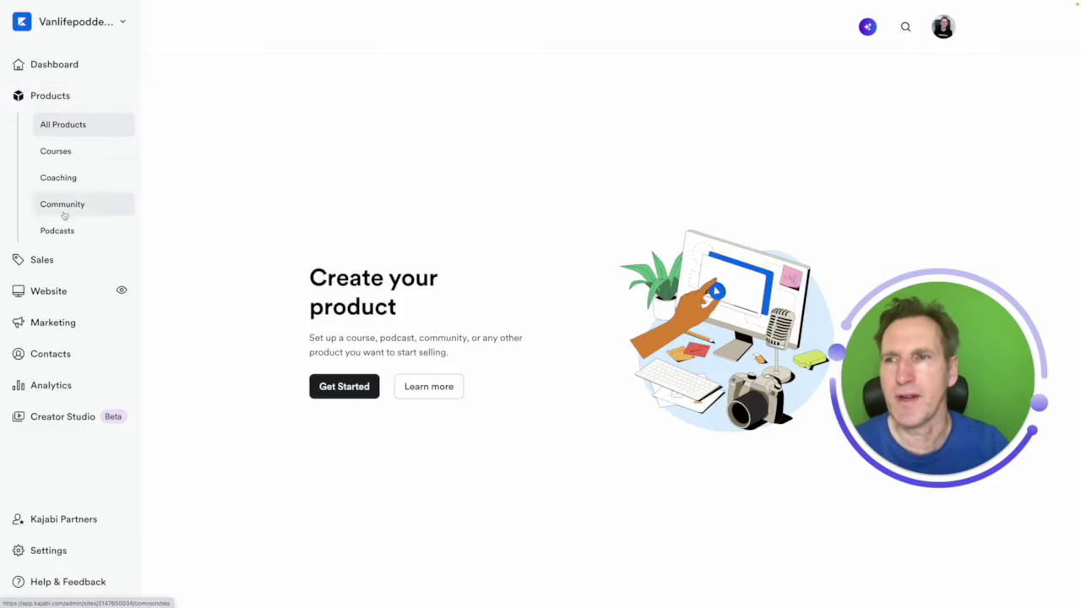
{"action": "left_click", "coordinate": [61, 232]}
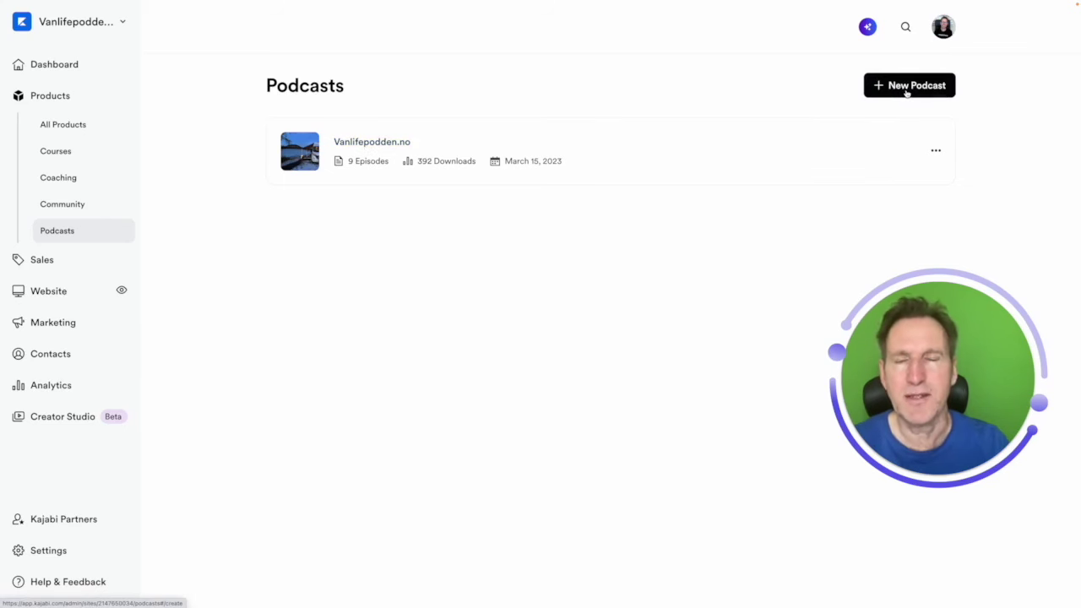
{"action": "left_click", "coordinate": [382, 146]}
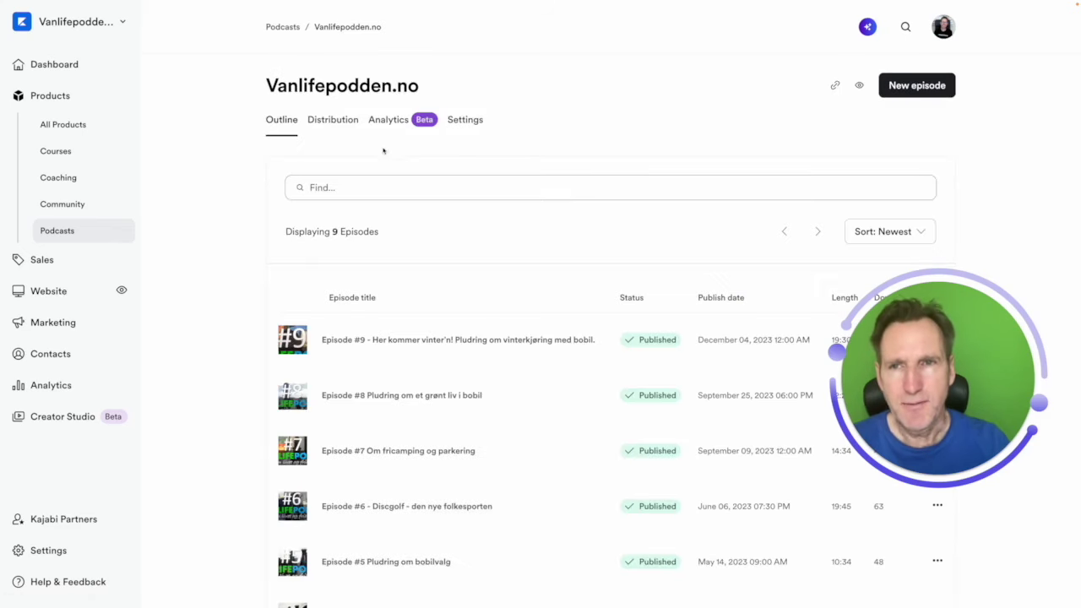
{"action": "scroll", "coordinate": [464, 232], "scroll_direction": "down", "scroll_amount": 5}
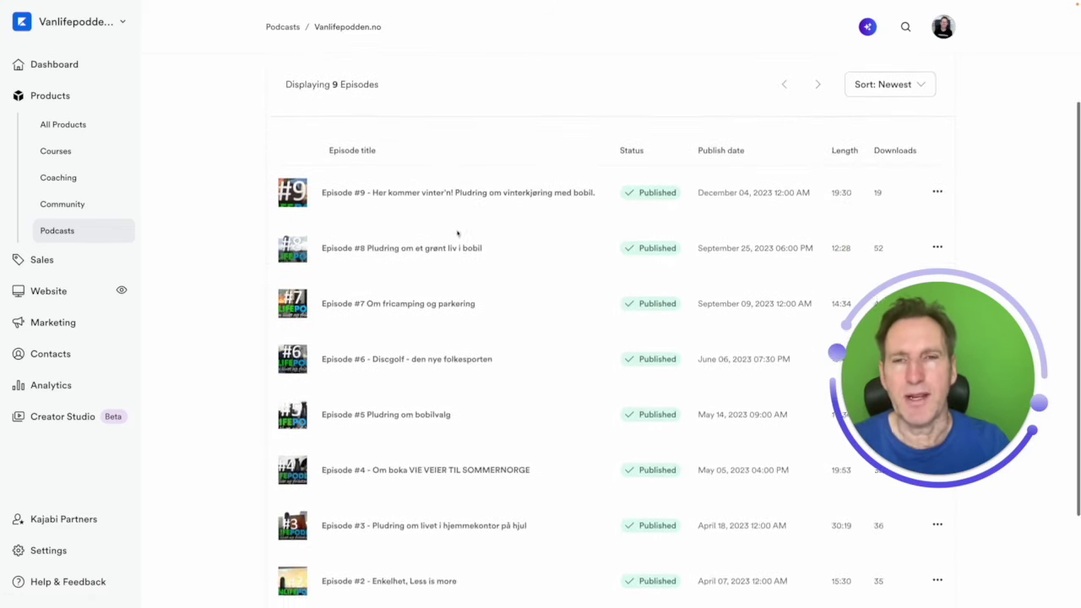
{"action": "scroll", "coordinate": [457, 234], "scroll_direction": "up", "scroll_amount": 5}
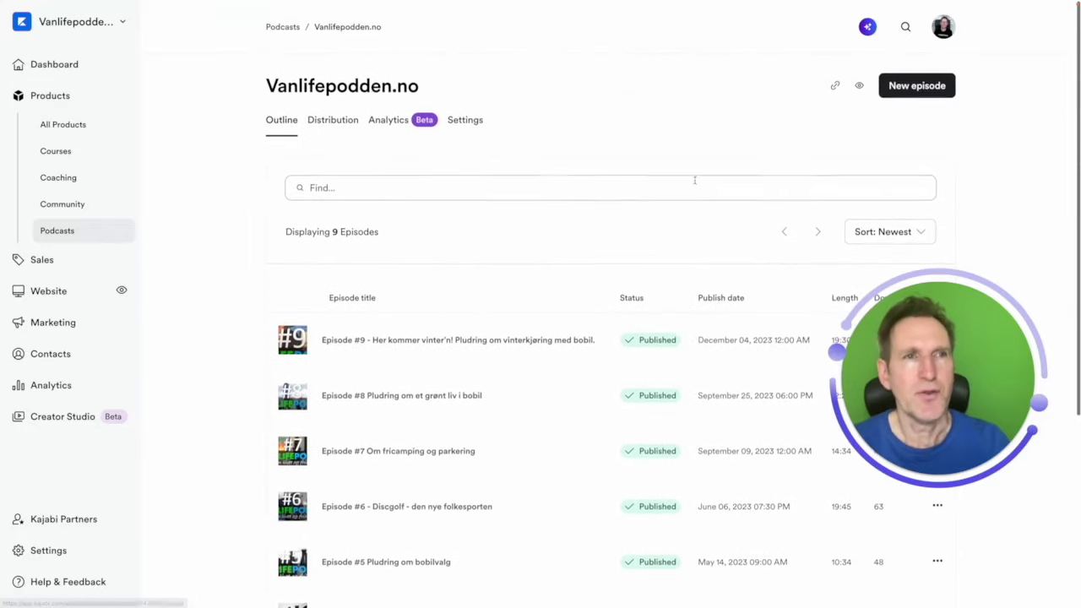
- Inspect the new episode form without adding an episode, and view the podcast's distribution directories
{"action": "left_click", "coordinate": [907, 90]}
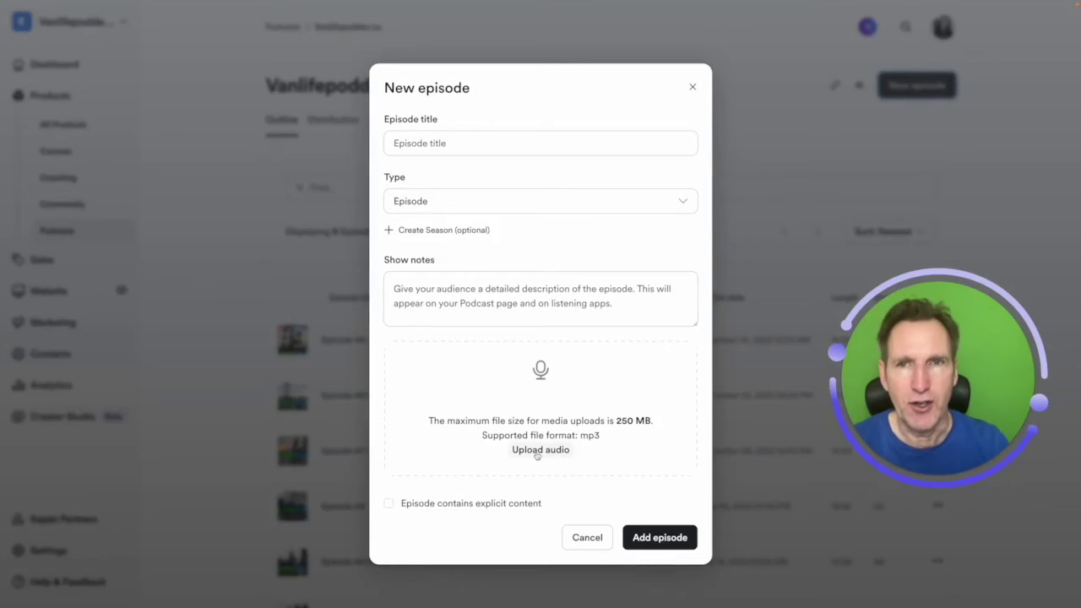
{"action": "left_click", "coordinate": [692, 88]}
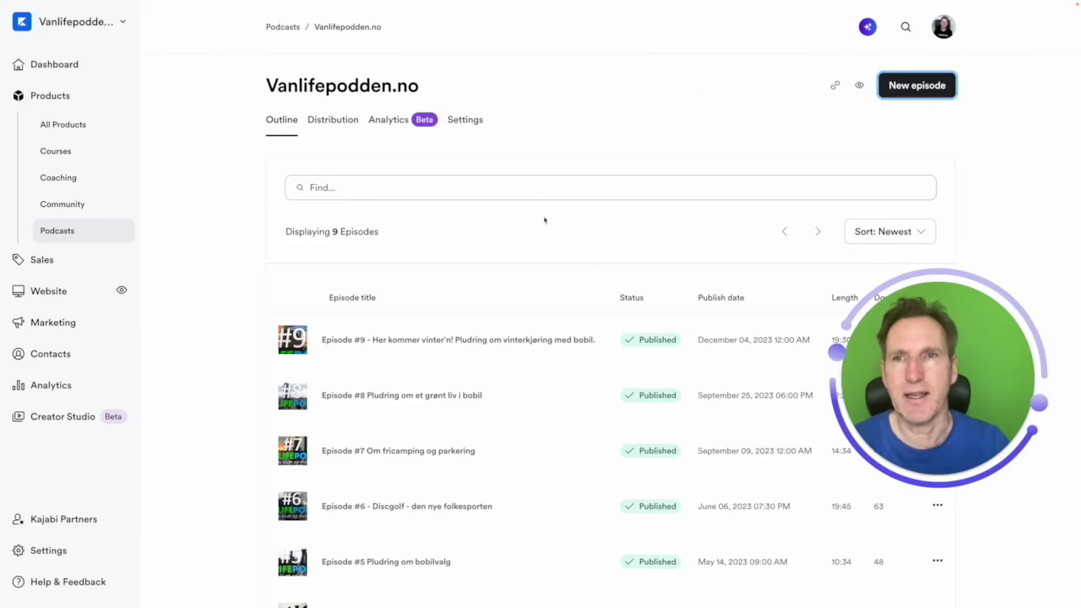
{"action": "left_click", "coordinate": [333, 122]}
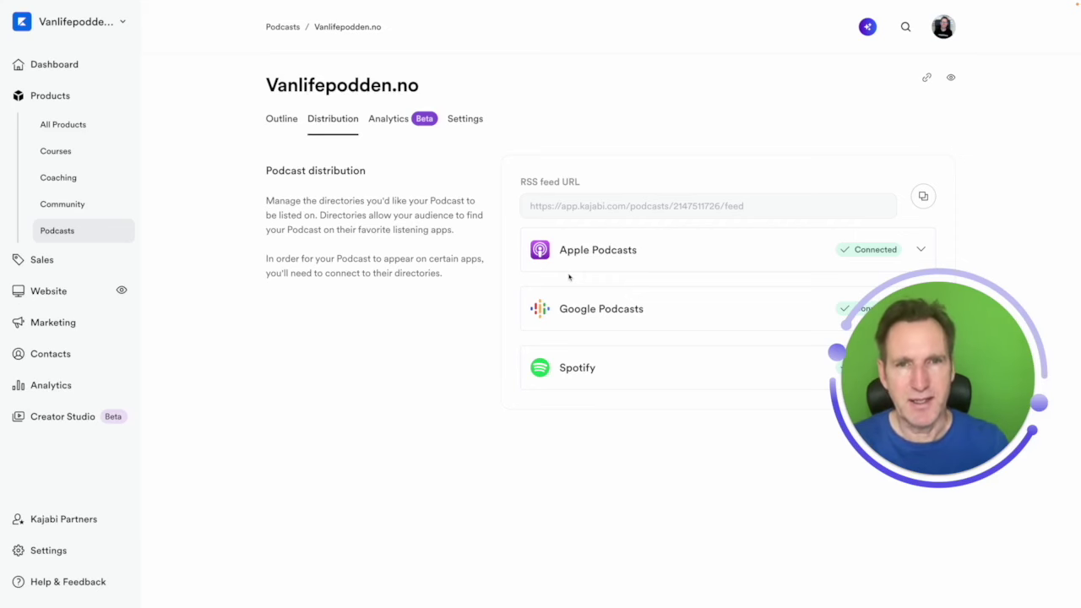
- Review the podcast's analytics, including downloads over time, apps, devices, operating systems and top countries
{"action": "left_click", "coordinate": [391, 120]}
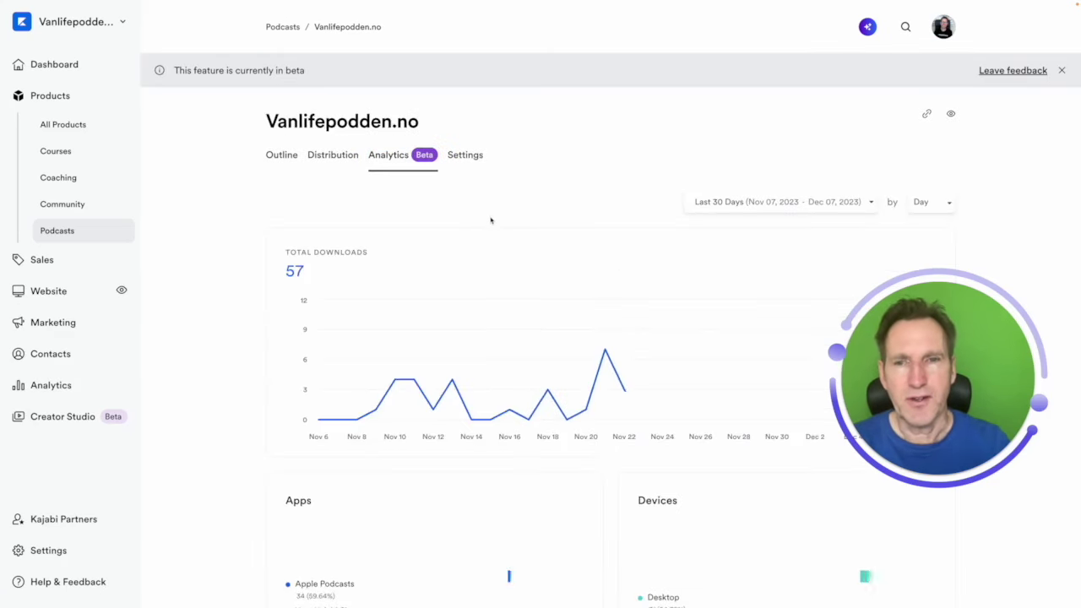
{"action": "scroll", "coordinate": [492, 218], "scroll_direction": "down", "scroll_amount": 2}
{"action": "scroll", "coordinate": [493, 218], "scroll_direction": "up", "scroll_amount": 1}
{"action": "scroll", "coordinate": [491, 220], "scroll_direction": "down", "scroll_amount": 1}
{"action": "scroll", "coordinate": [491, 219], "scroll_direction": "down", "scroll_amount": 3}
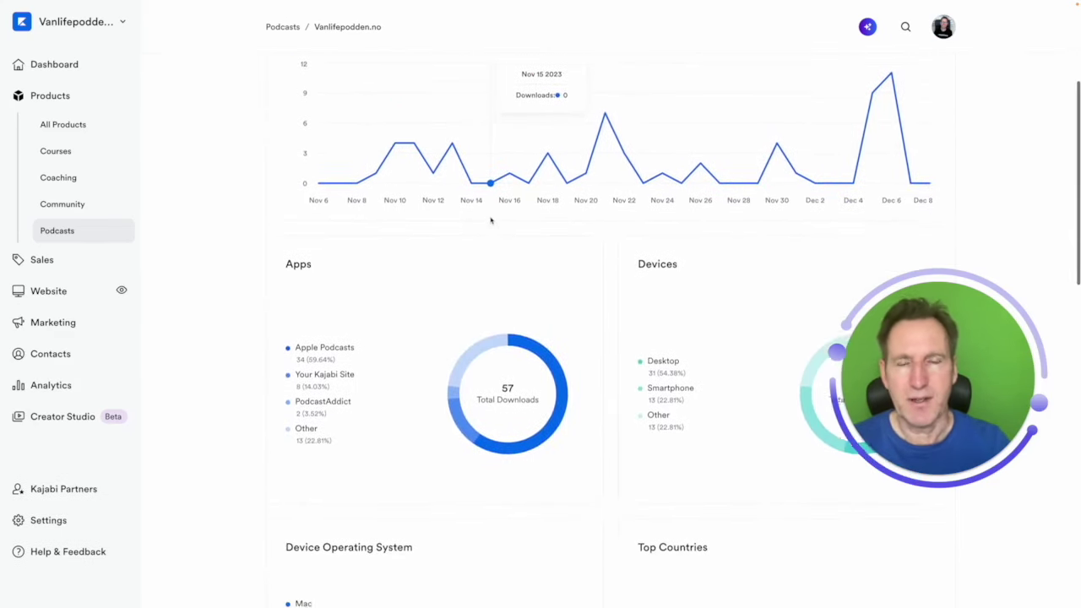
{"action": "scroll", "coordinate": [484, 228], "scroll_direction": "down", "scroll_amount": 3}
{"action": "scroll", "coordinate": [484, 228], "scroll_direction": "up", "scroll_amount": 10}
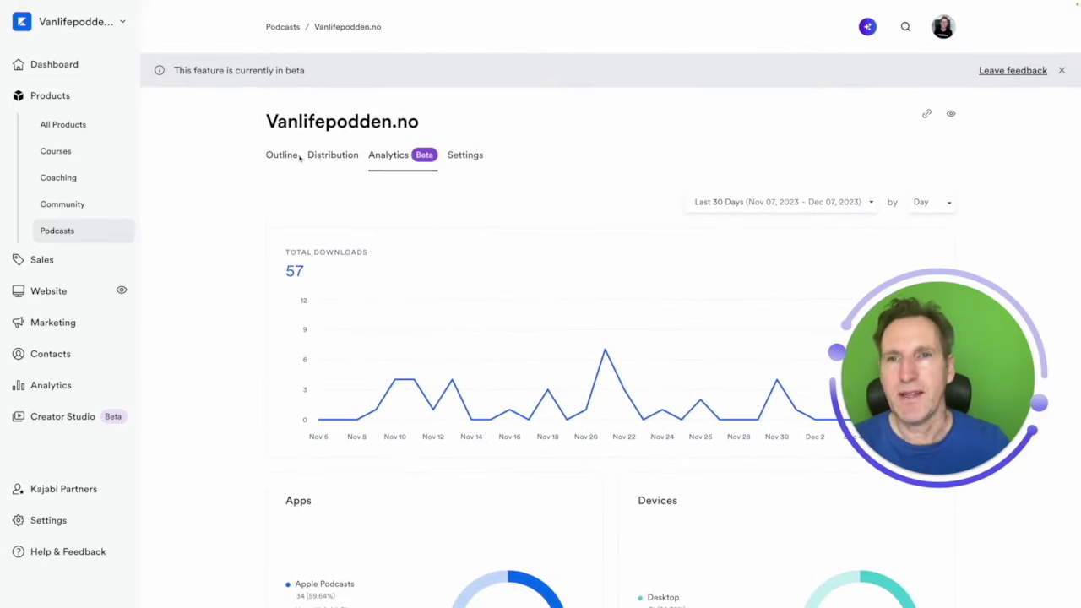
- Review the podcast's settings, including its details, thumbnail and categories
{"action": "left_click", "coordinate": [289, 157]}
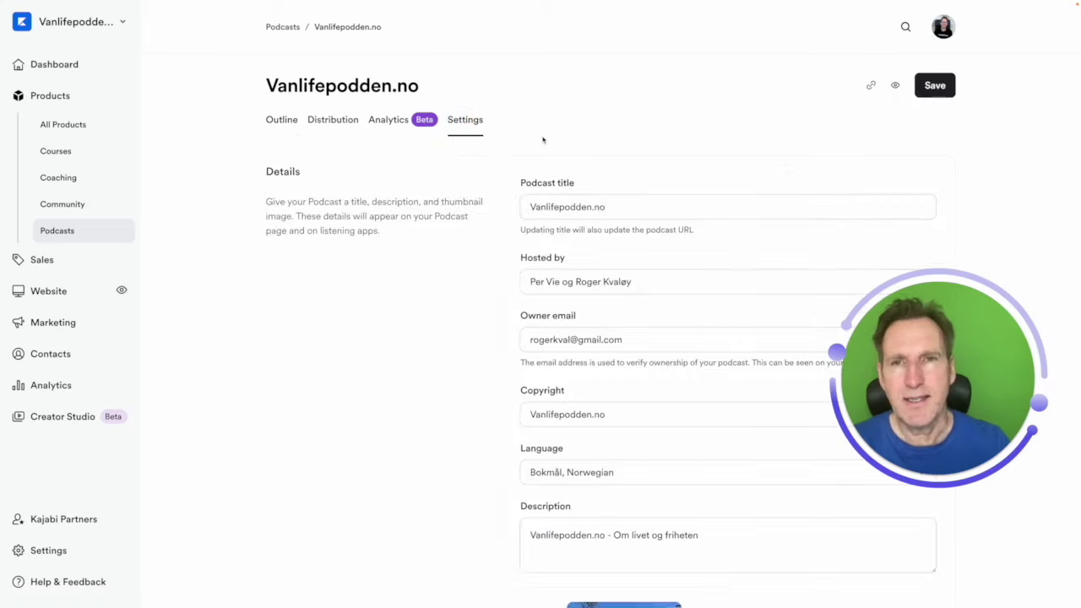
{"action": "scroll", "coordinate": [664, 197], "scroll_direction": "down", "scroll_amount": 1}
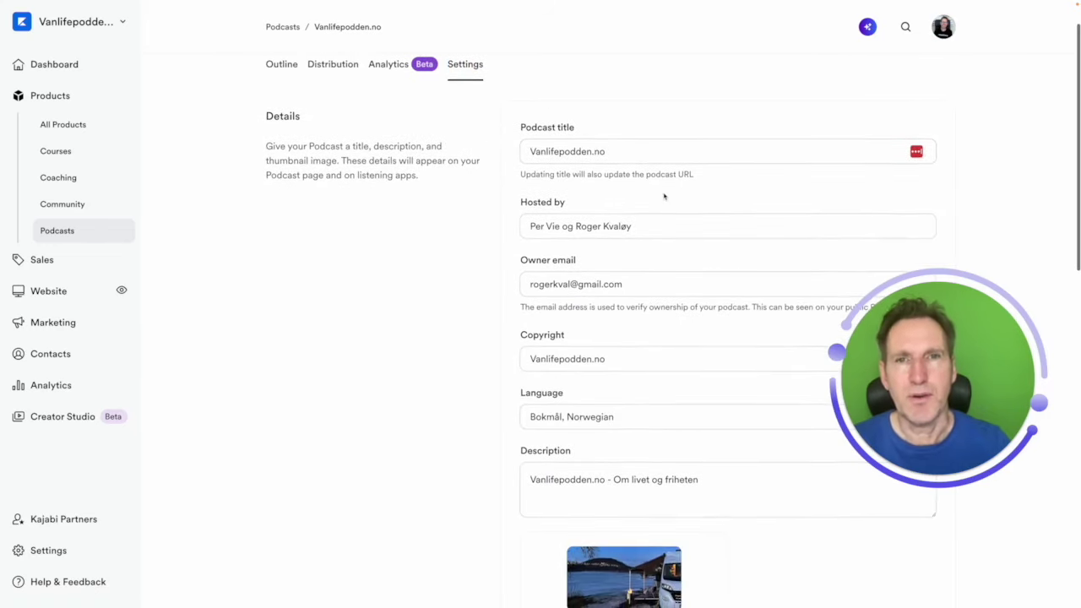
{"action": "scroll", "coordinate": [664, 197], "scroll_direction": "down", "scroll_amount": 5}
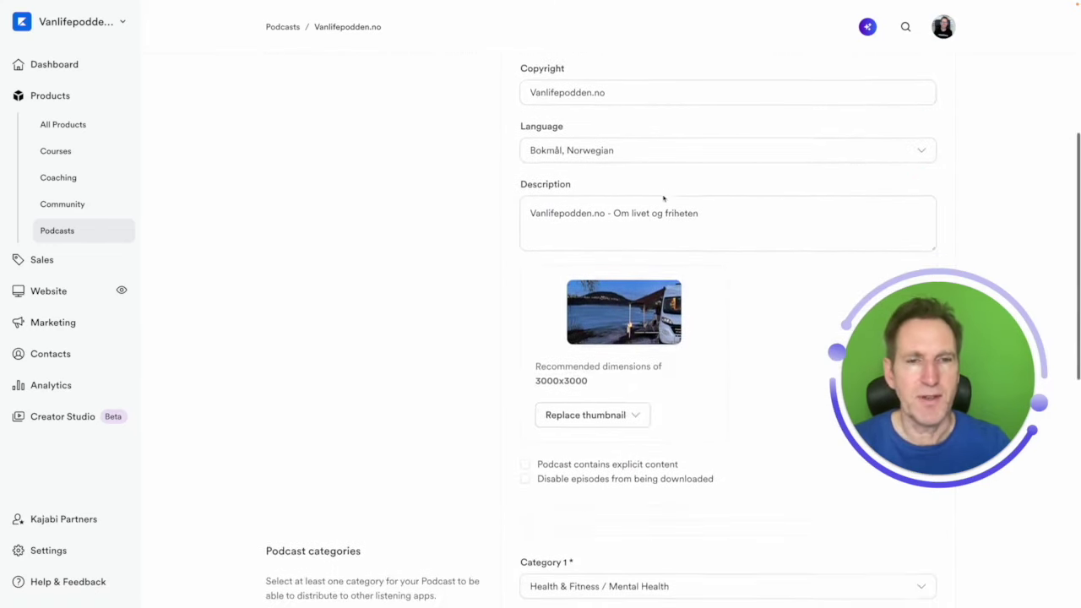
{"action": "scroll", "coordinate": [664, 197], "scroll_direction": "up", "scroll_amount": 6}
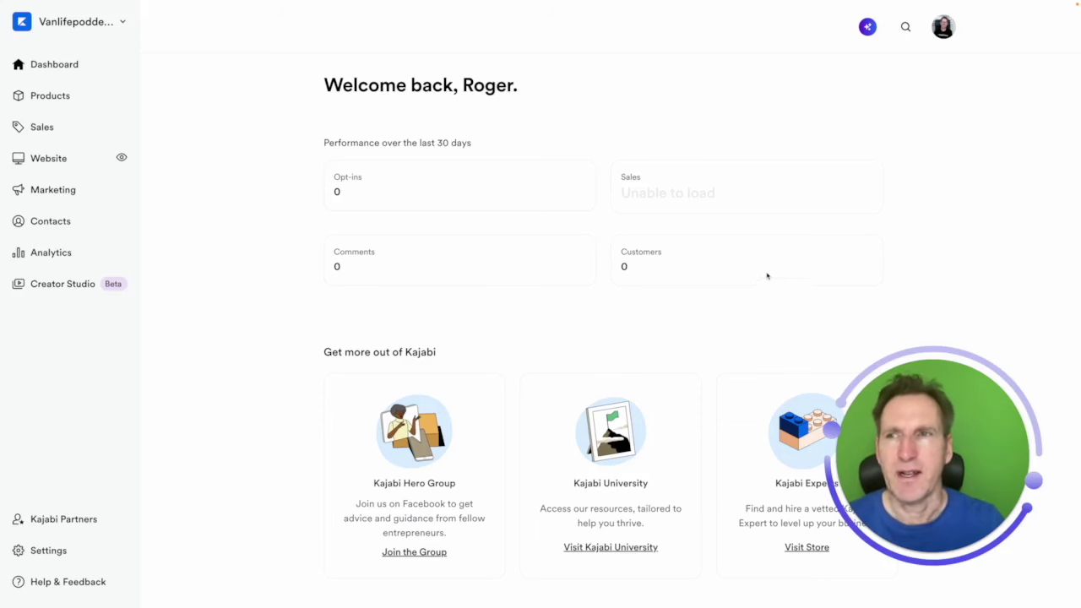
- Start a new podcast with the option to import an existing podcast into Kajabi
{"action": "left_click", "coordinate": [61, 97]}
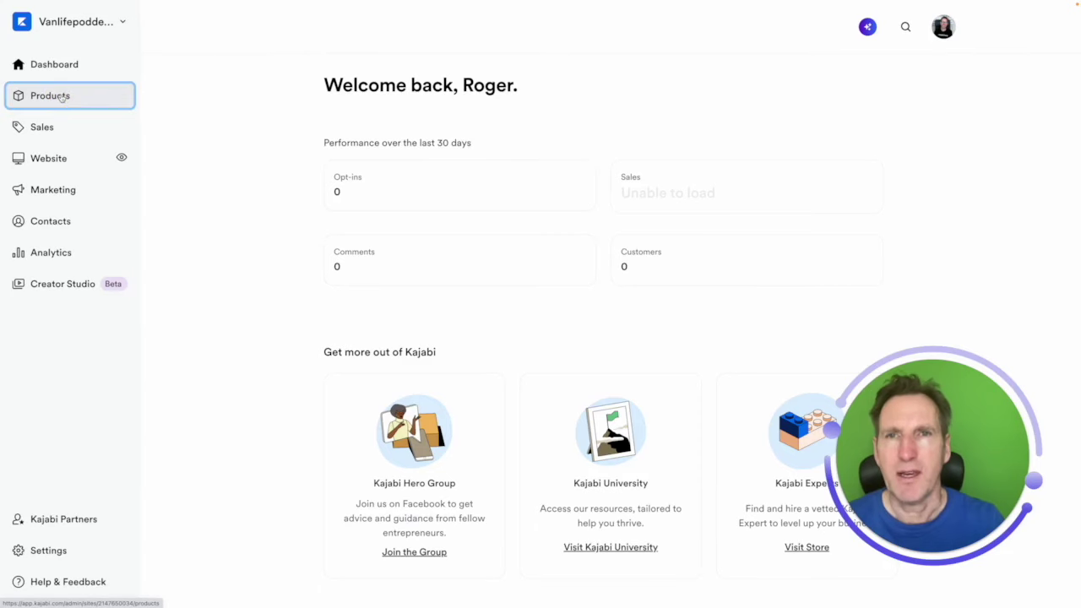
{"action": "left_click", "coordinate": [52, 229]}
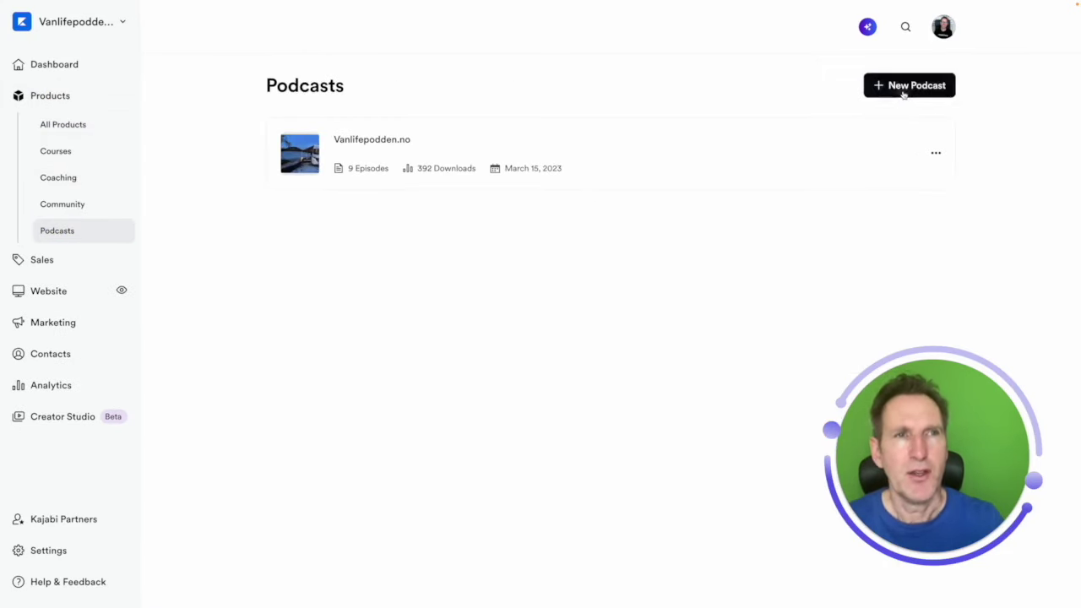
{"action": "left_click", "coordinate": [905, 91]}
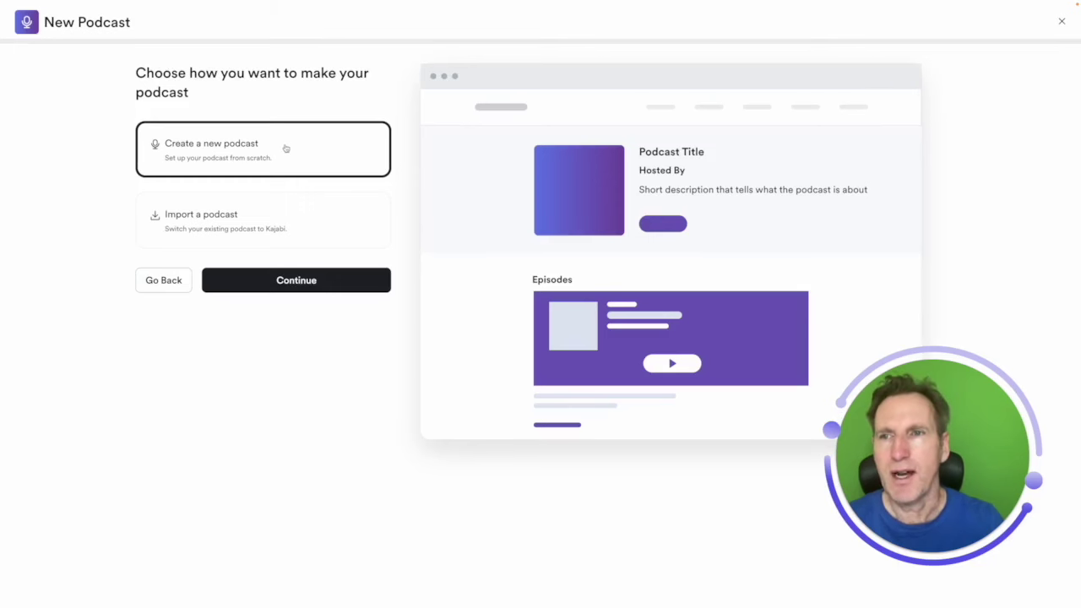
{"action": "left_click", "coordinate": [231, 221]}
{"action": "left_click", "coordinate": [290, 282]}
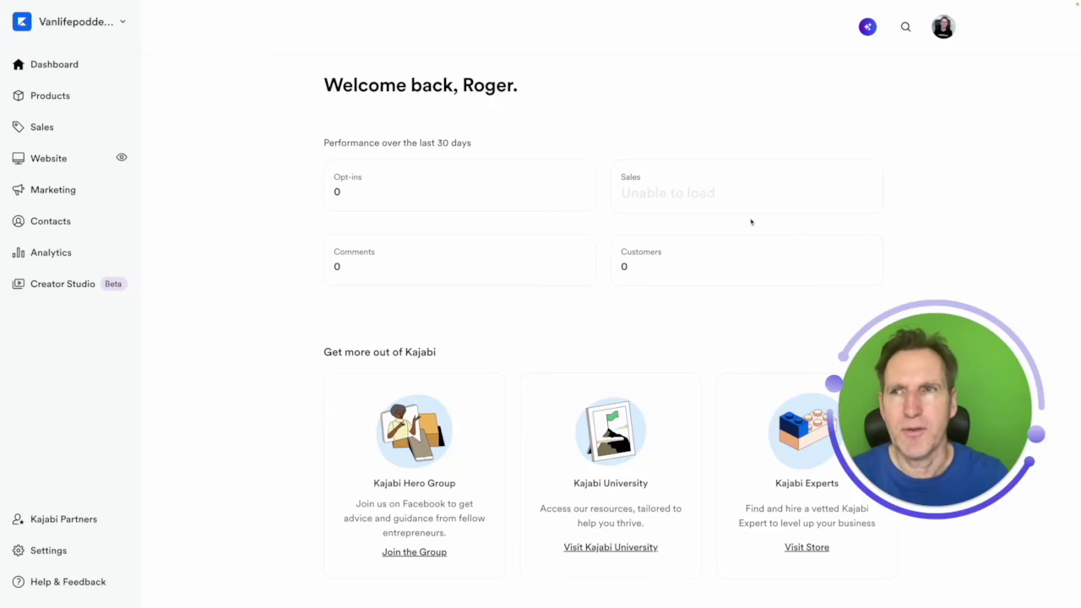
- Start a new podcast with the option to create it from scratch
{"action": "left_click", "coordinate": [59, 103]}
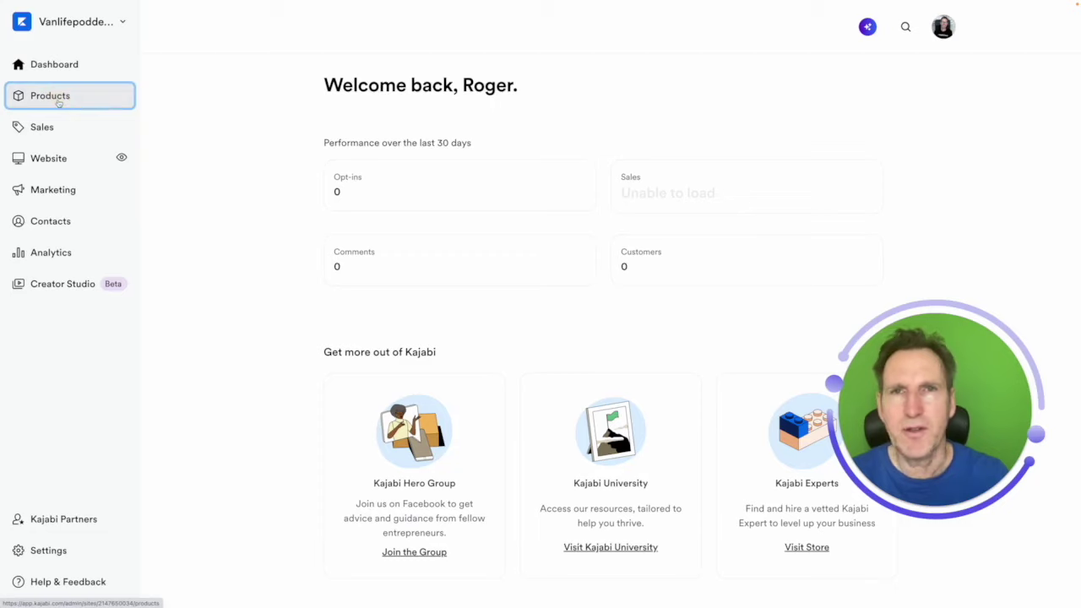
{"action": "left_click", "coordinate": [57, 229]}
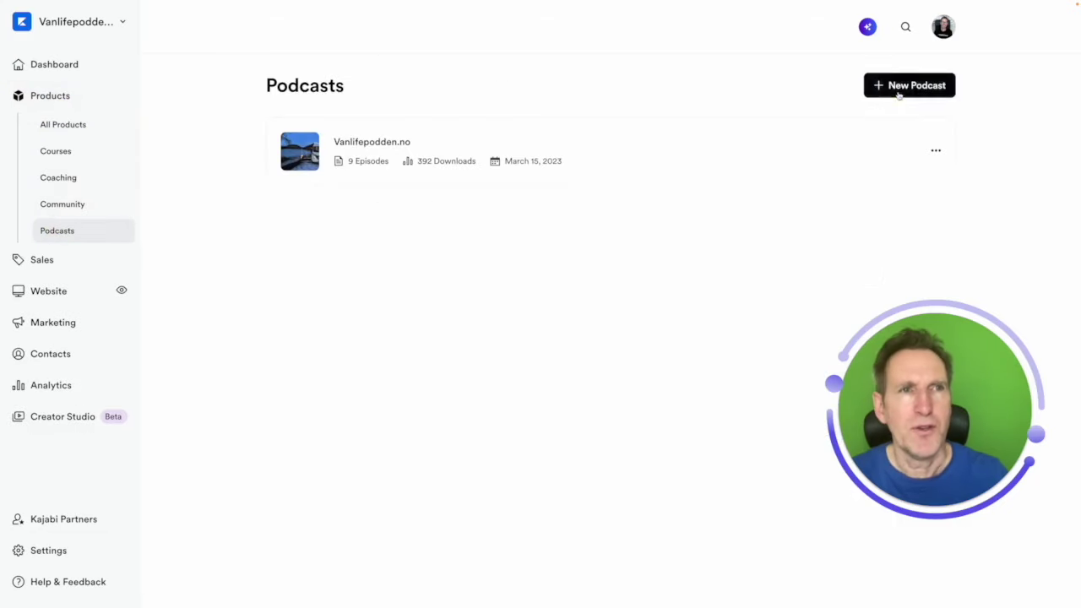
{"action": "left_click", "coordinate": [878, 86]}
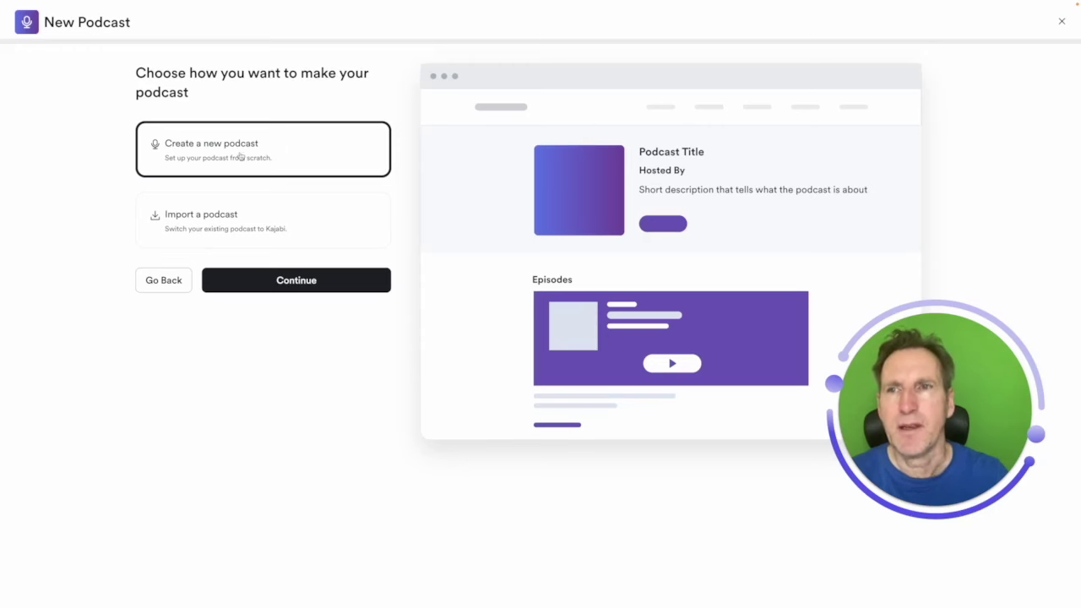
{"action": "left_click", "coordinate": [298, 279]}
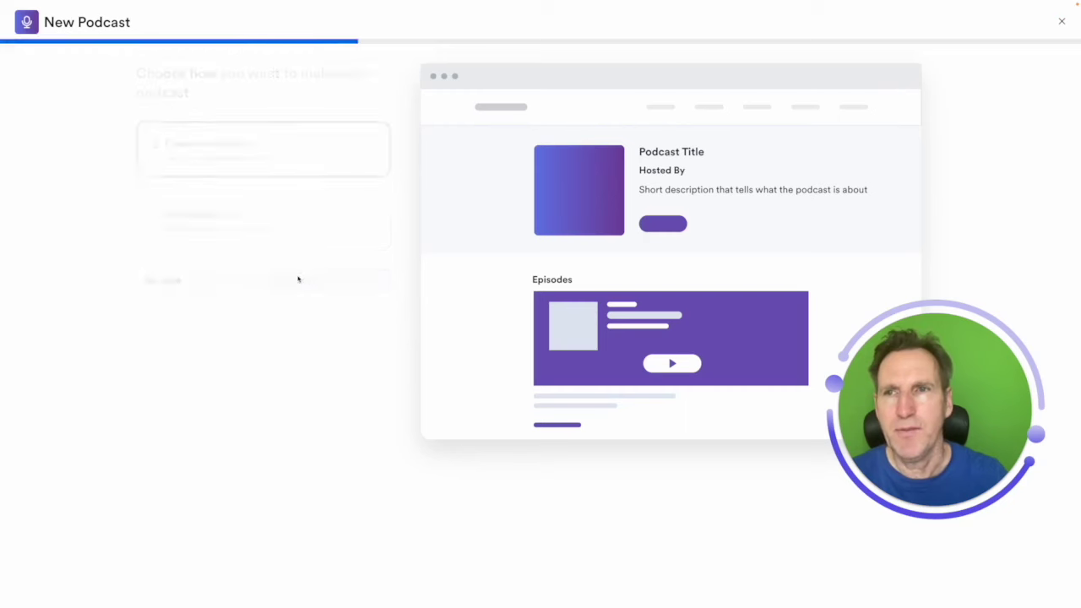
- Fill in the podcast details with title Test, the host's full name, description Test and Public availability, and continue
{"action": "left_click", "coordinate": [190, 164]}
{"action": "type", "text": "Test"}
{"action": "key", "text": "Tab"}
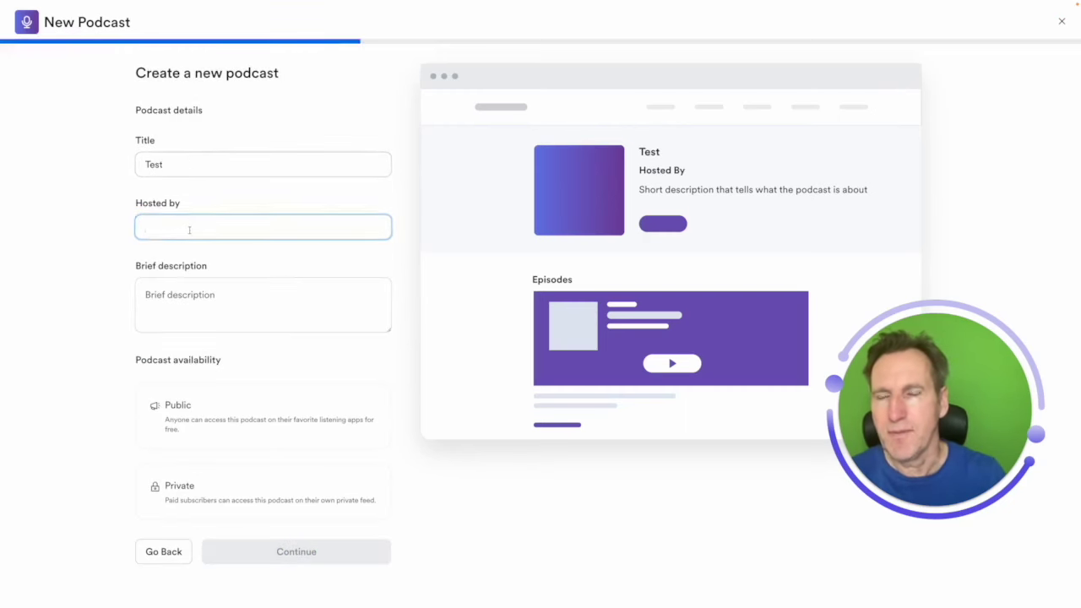
{"action": "type", "text": "Rog"}
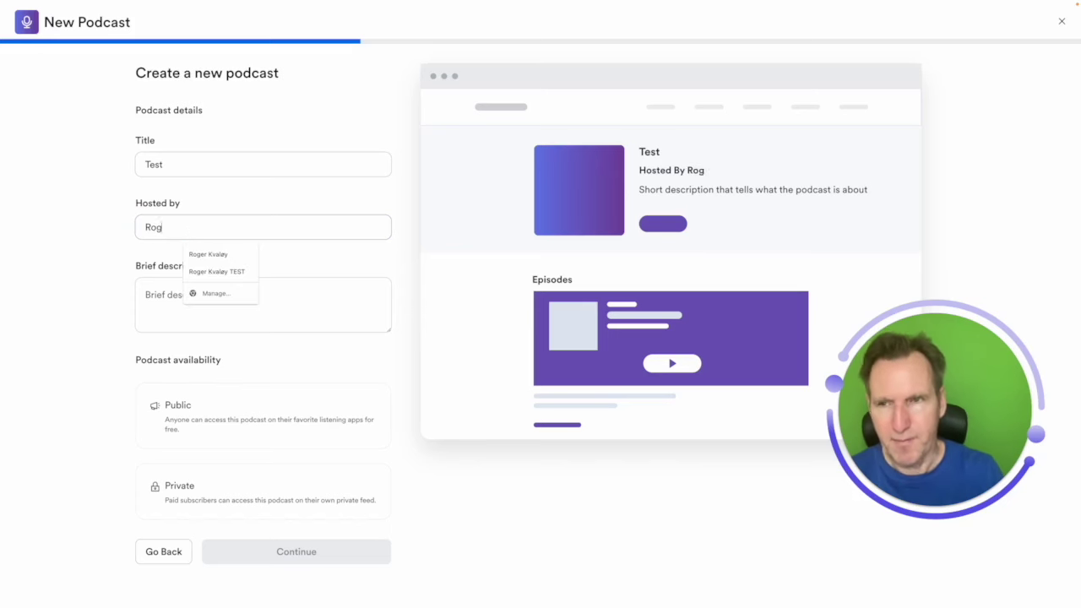
{"action": "type", "text": "er Kvaløy"}
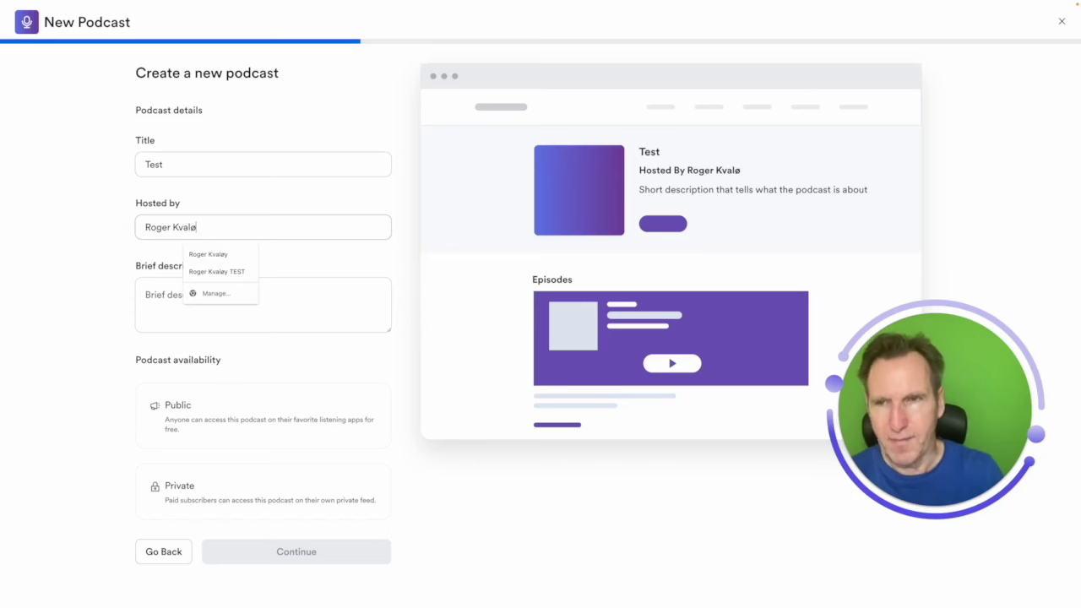
{"action": "left_click", "coordinate": [167, 292]}
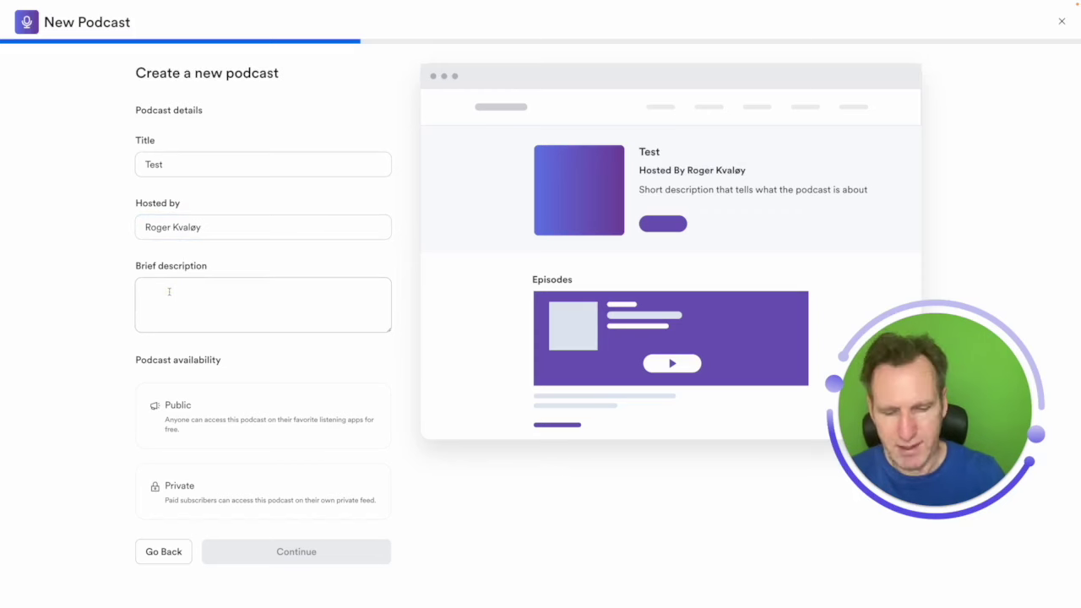
{"action": "type", "text": "Test"}
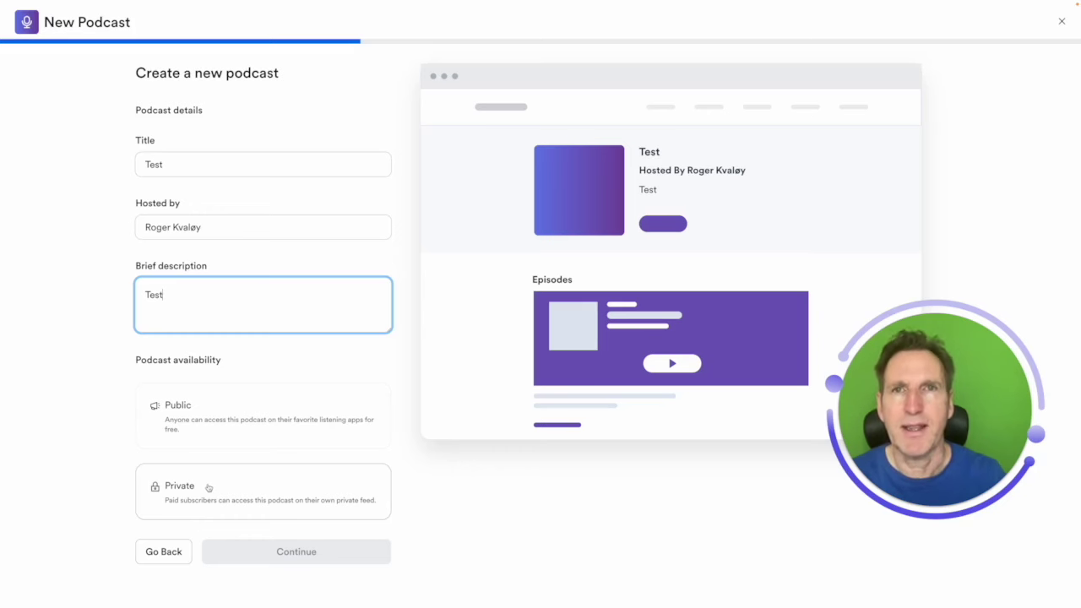
{"action": "left_click", "coordinate": [216, 427]}
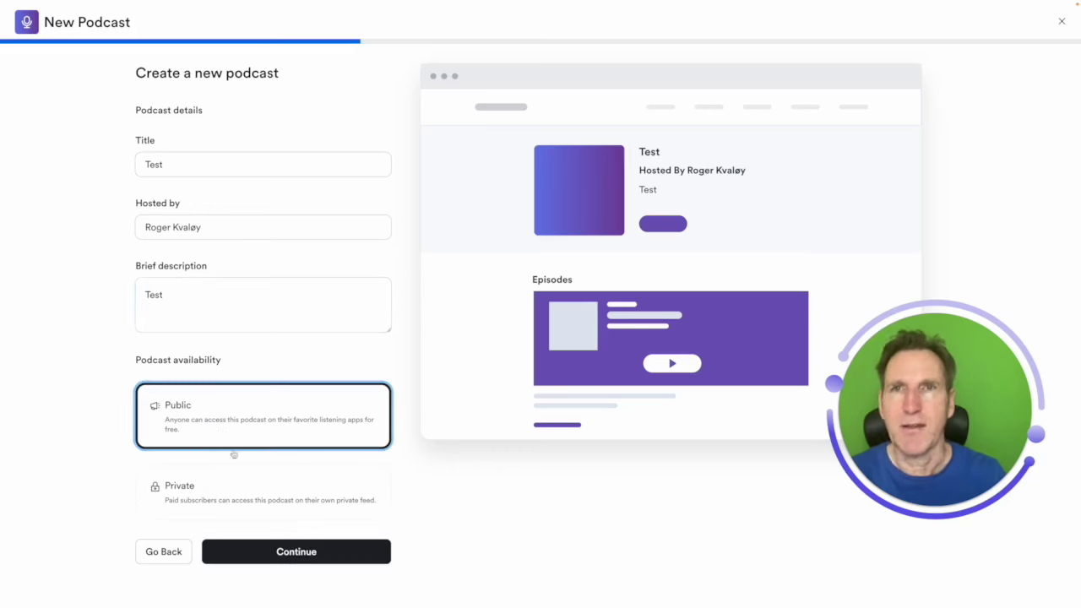
{"action": "left_click", "coordinate": [278, 549]}
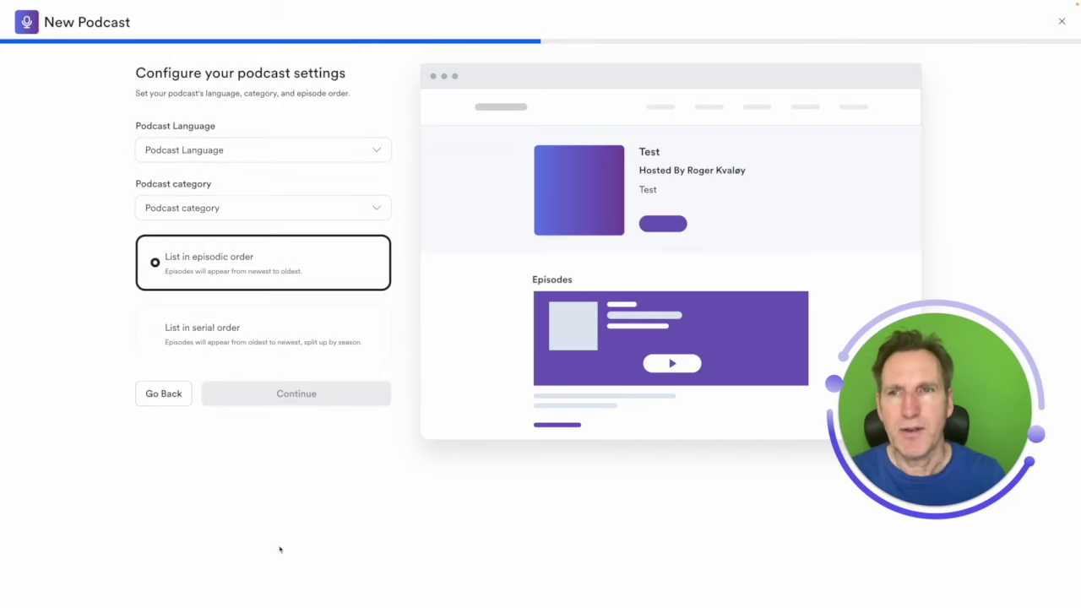
- Set the podcast language to Norwegian and the category to Business, keep the episodic order, and continue
{"action": "left_click", "coordinate": [365, 149]}
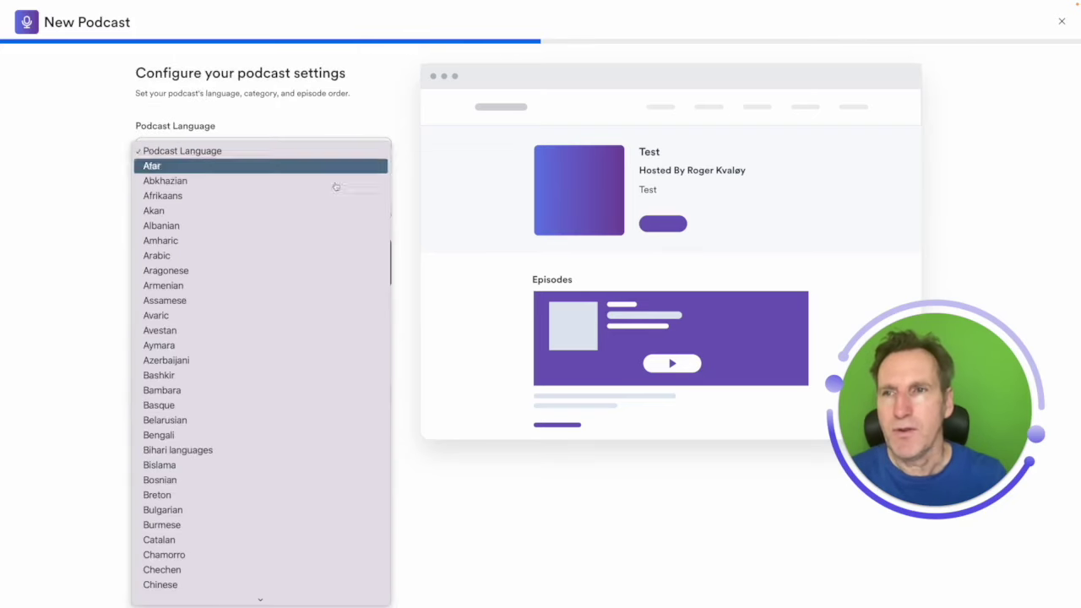
{"action": "scroll", "coordinate": [275, 386], "scroll_direction": "down", "scroll_amount": 10}
{"action": "scroll", "coordinate": [222, 393], "scroll_direction": "down", "scroll_amount": 10}
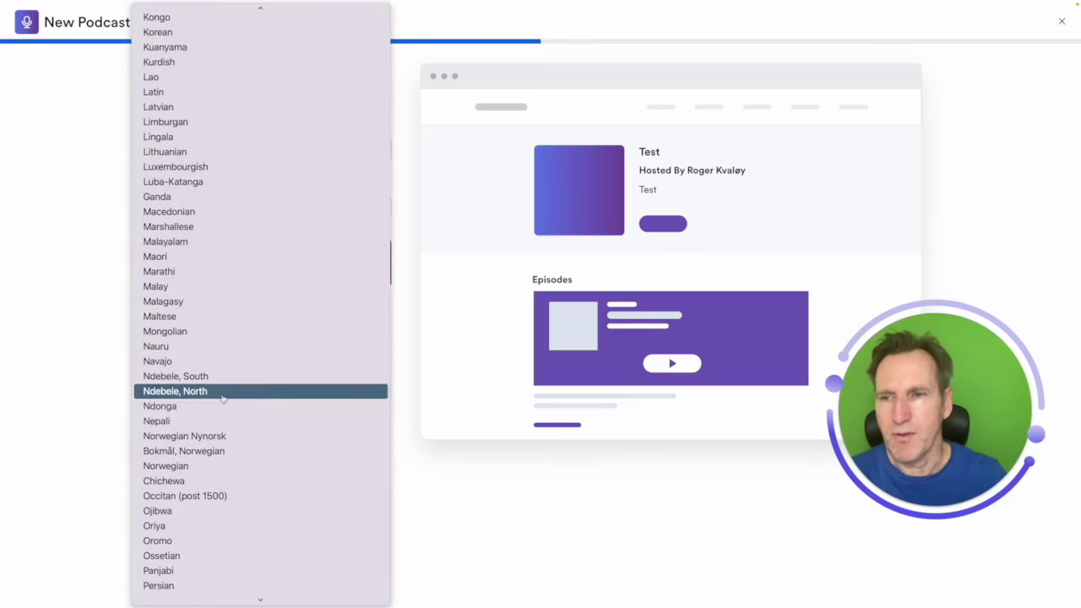
{"action": "left_click", "coordinate": [178, 466]}
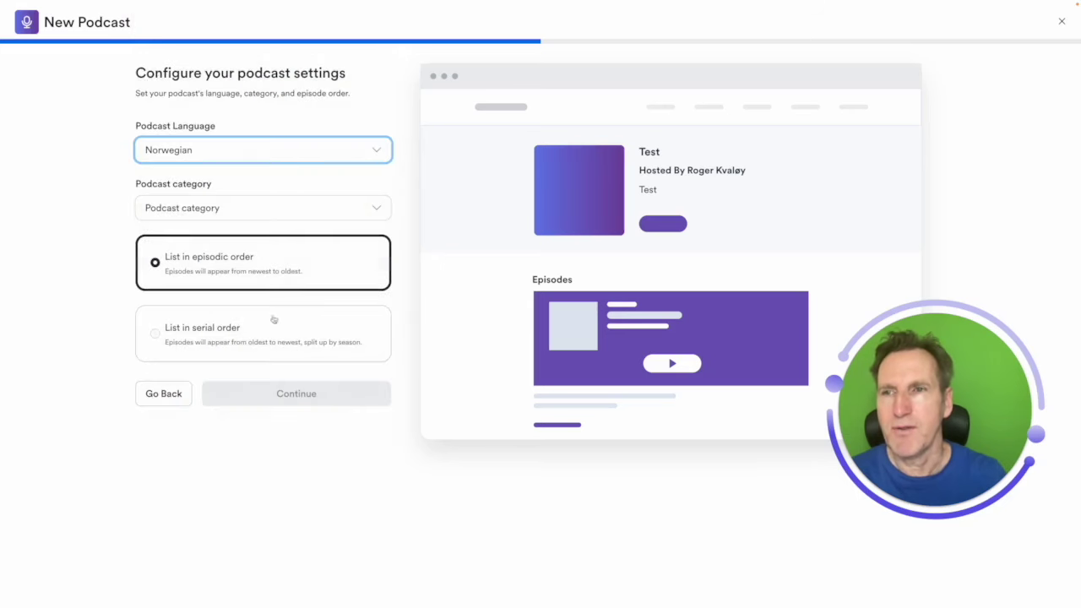
{"action": "left_click", "coordinate": [287, 212]}
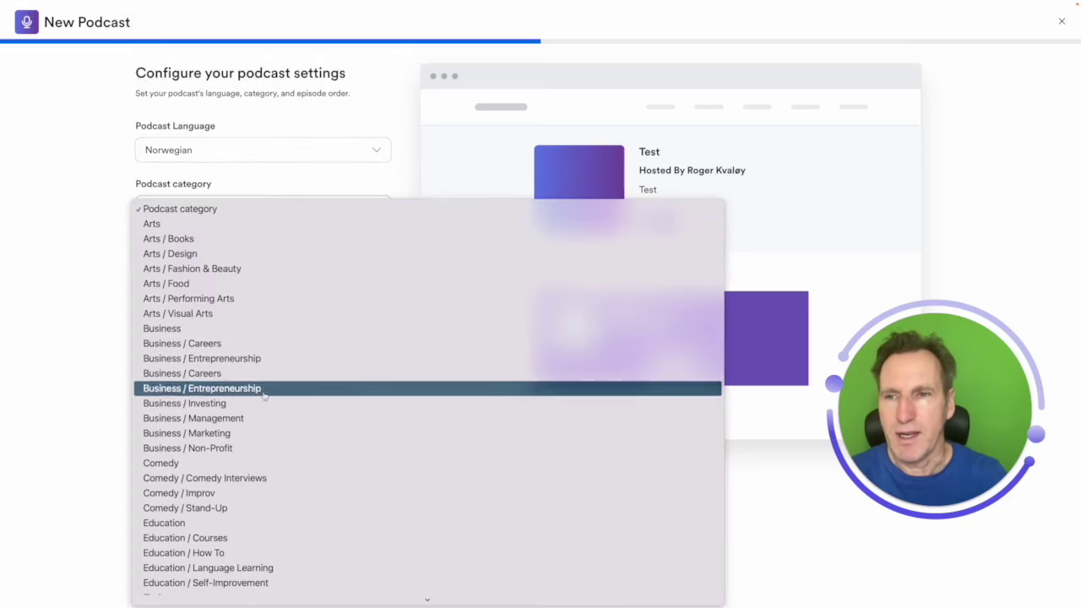
{"action": "scroll", "coordinate": [262, 469], "scroll_direction": "down", "scroll_amount": 3}
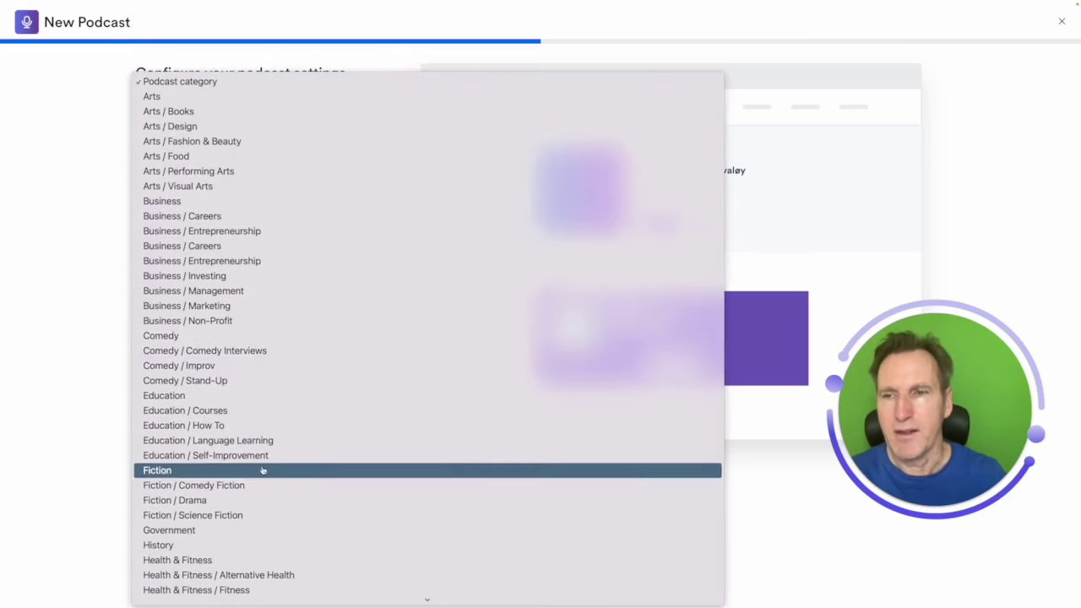
{"action": "left_click", "coordinate": [185, 205]}
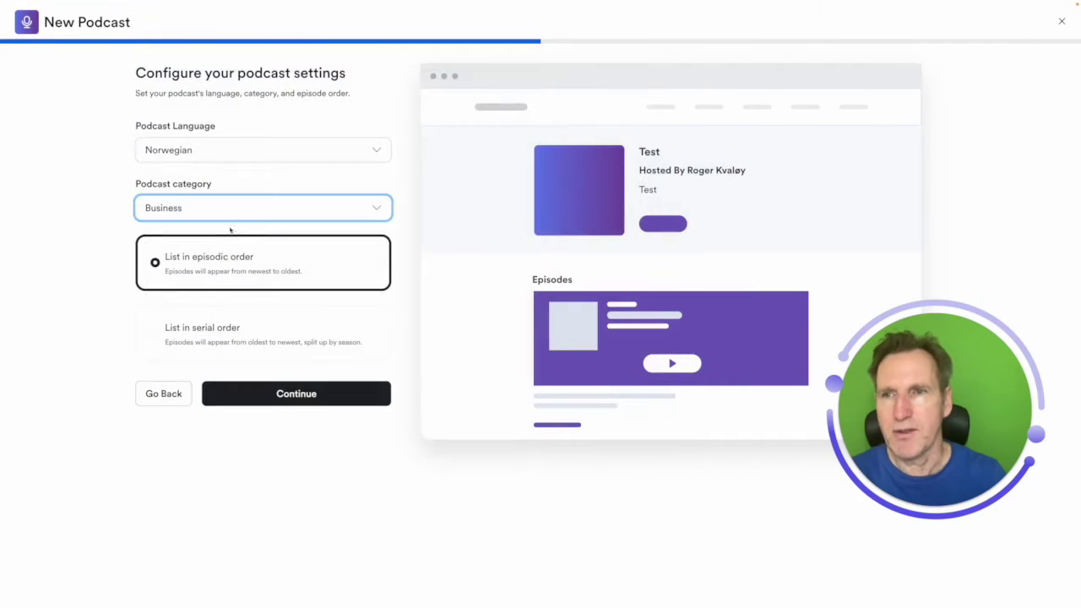
{"action": "left_click", "coordinate": [312, 401]}
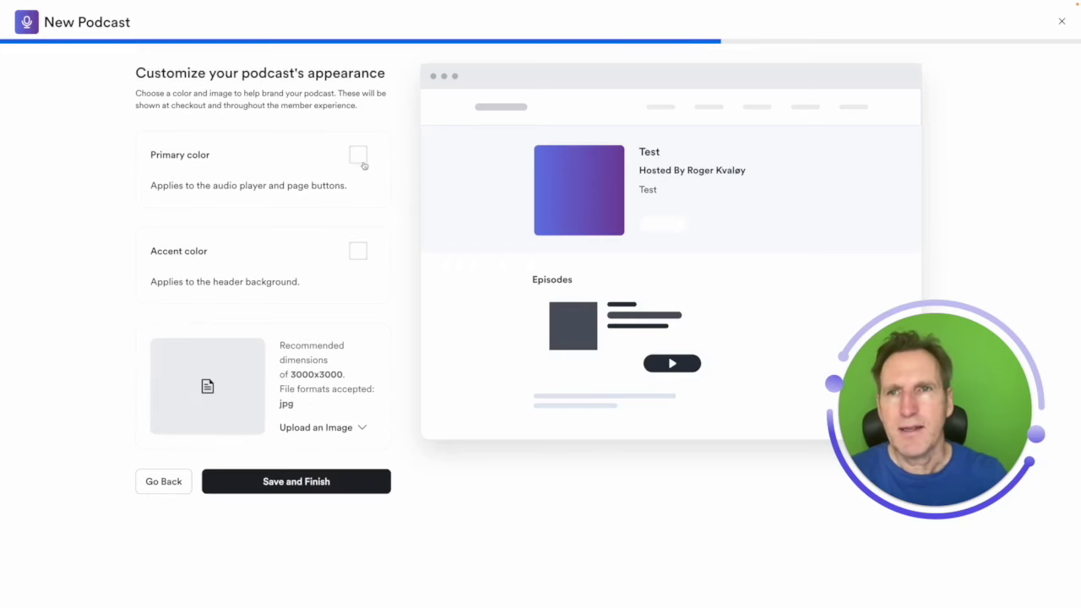
- Set the podcast's primary color to blue and its accent color to bright green
{"action": "left_click", "coordinate": [362, 160]}
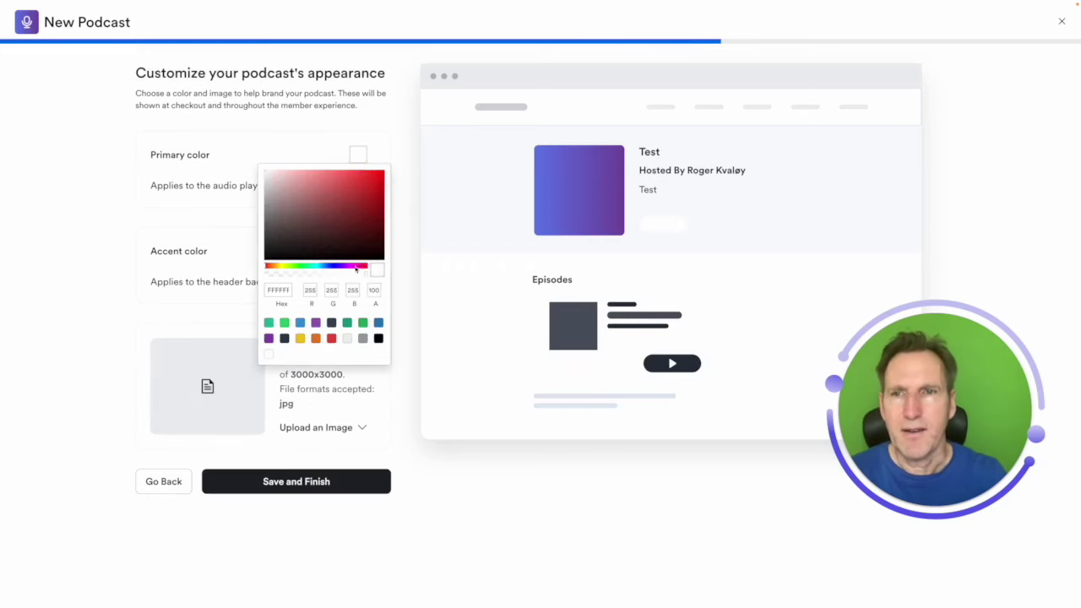
{"action": "left_click", "coordinate": [300, 322]}
{"action": "left_click", "coordinate": [404, 248]}
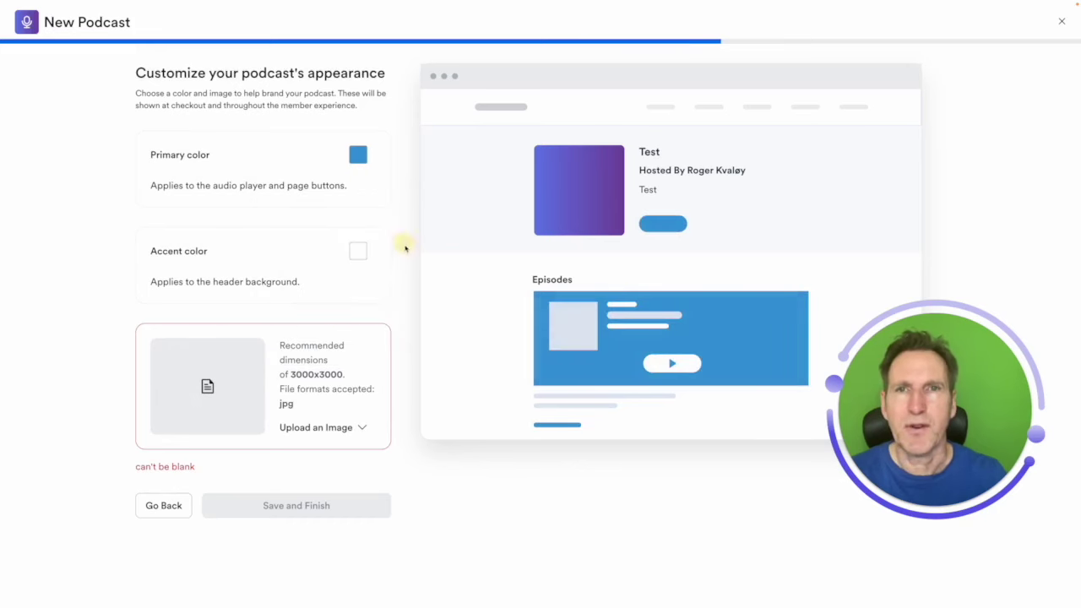
{"action": "left_click", "coordinate": [358, 251]}
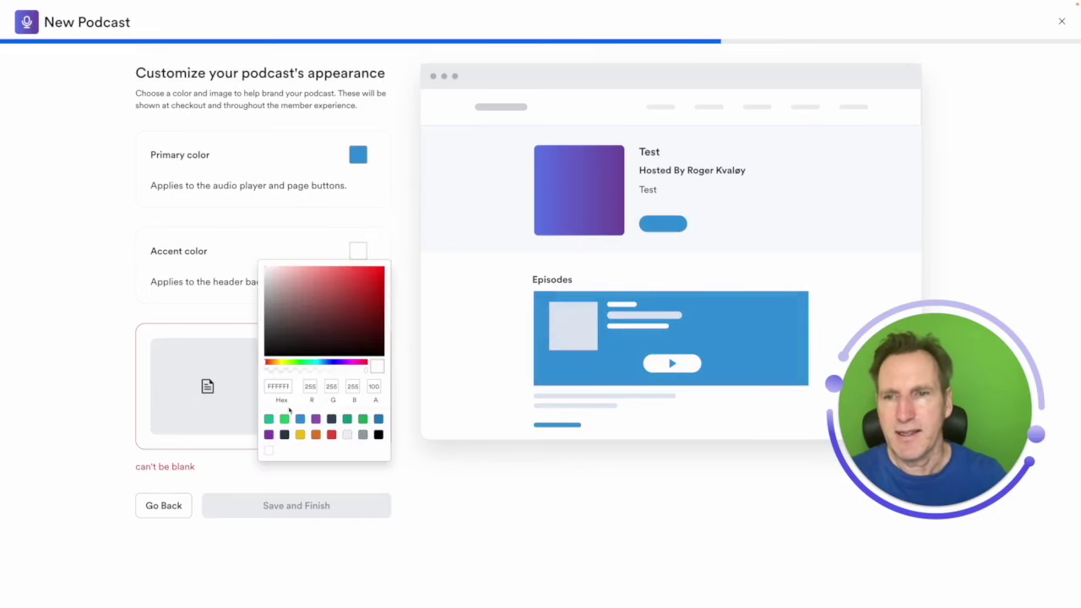
{"action": "left_click", "coordinate": [285, 420]}
{"action": "left_click", "coordinate": [400, 236]}
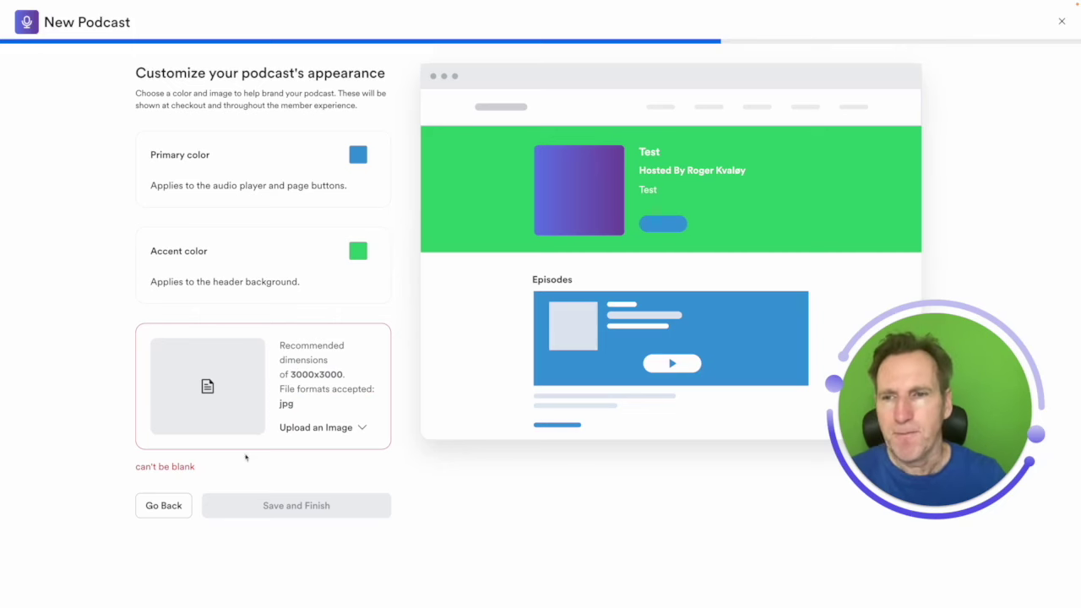
- Upload 1.jpeg from the device's Downloads folder as the podcast image, then save and finish the podcast
{"action": "left_click", "coordinate": [359, 429]}
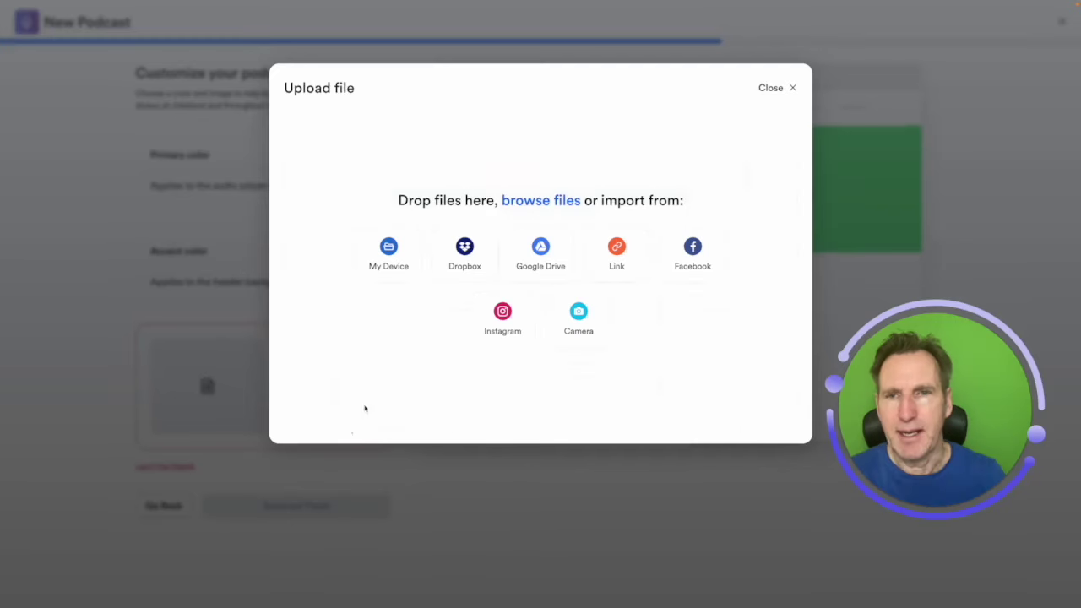
{"action": "left_click", "coordinate": [387, 250]}
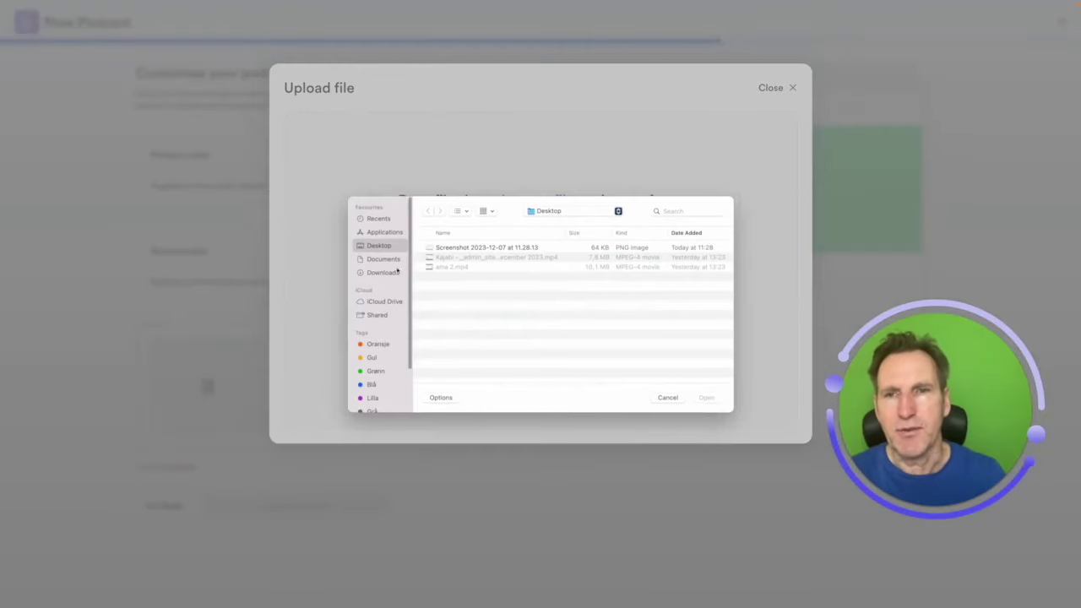
{"action": "left_click", "coordinate": [383, 273]}
{"action": "double_click", "coordinate": [458, 246]}
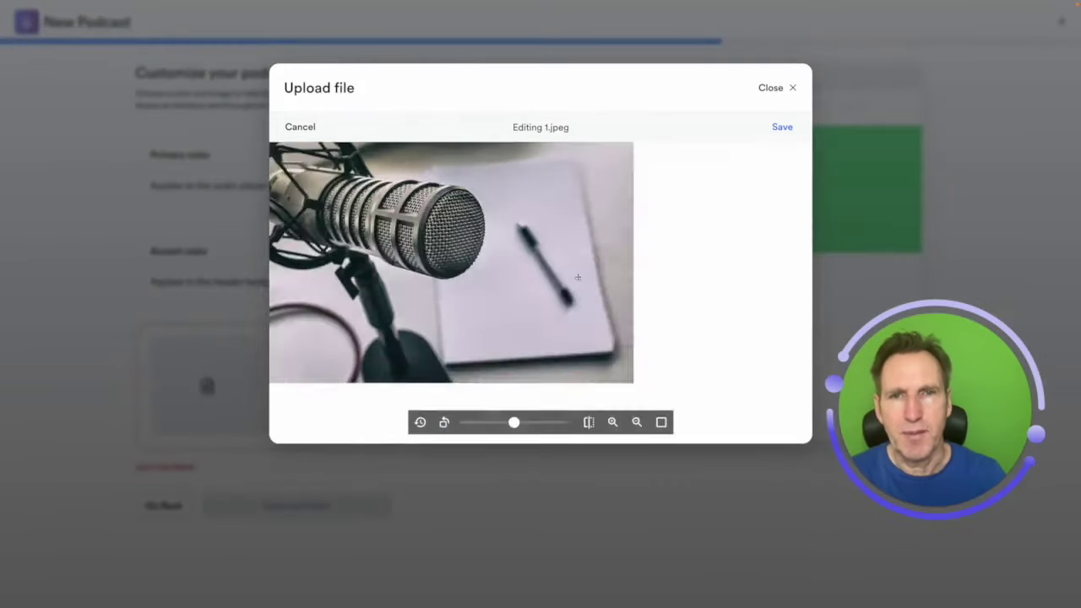
{"action": "left_click", "coordinate": [781, 125]}
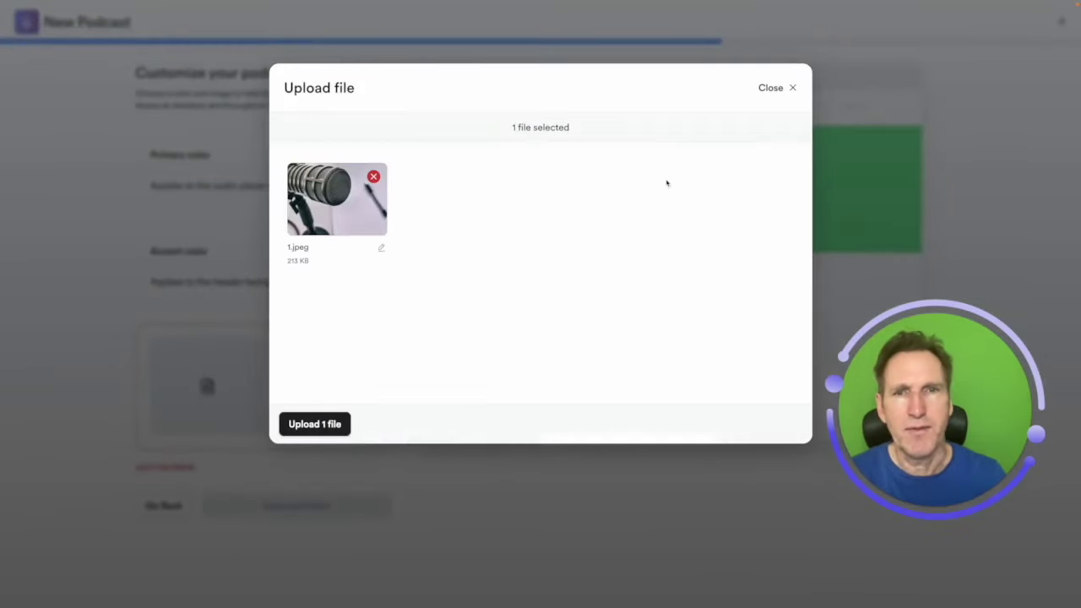
{"action": "left_click", "coordinate": [336, 426]}
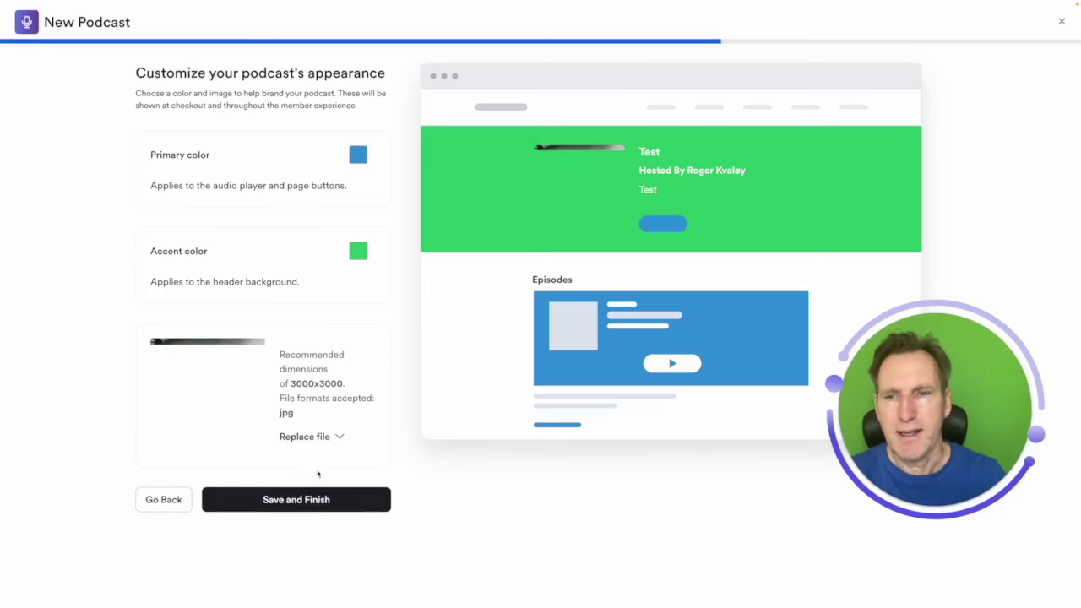
{"action": "left_click", "coordinate": [309, 500]}
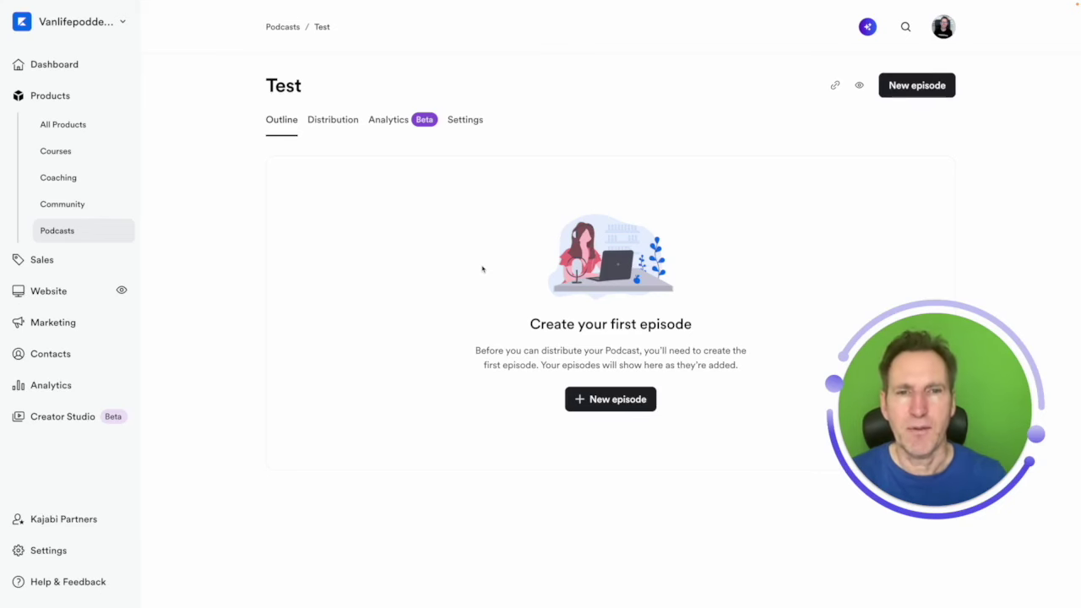
- Open a new episode form in the Test podcast and examine the available episode types
{"action": "left_click", "coordinate": [919, 88]}
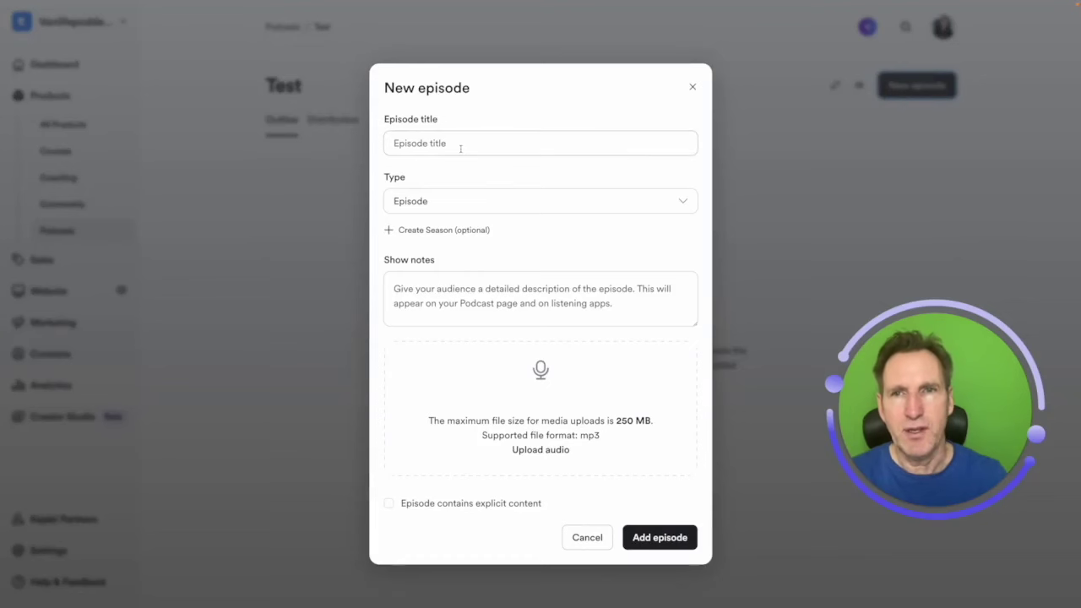
{"action": "left_click", "coordinate": [455, 203]}
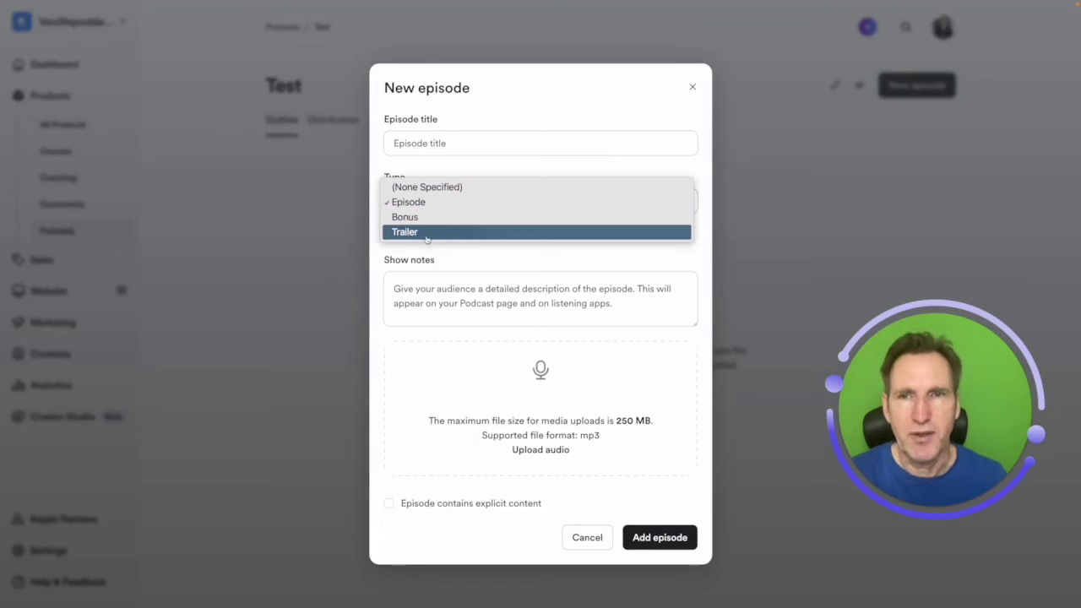
{"action": "left_click", "coordinate": [454, 172]}
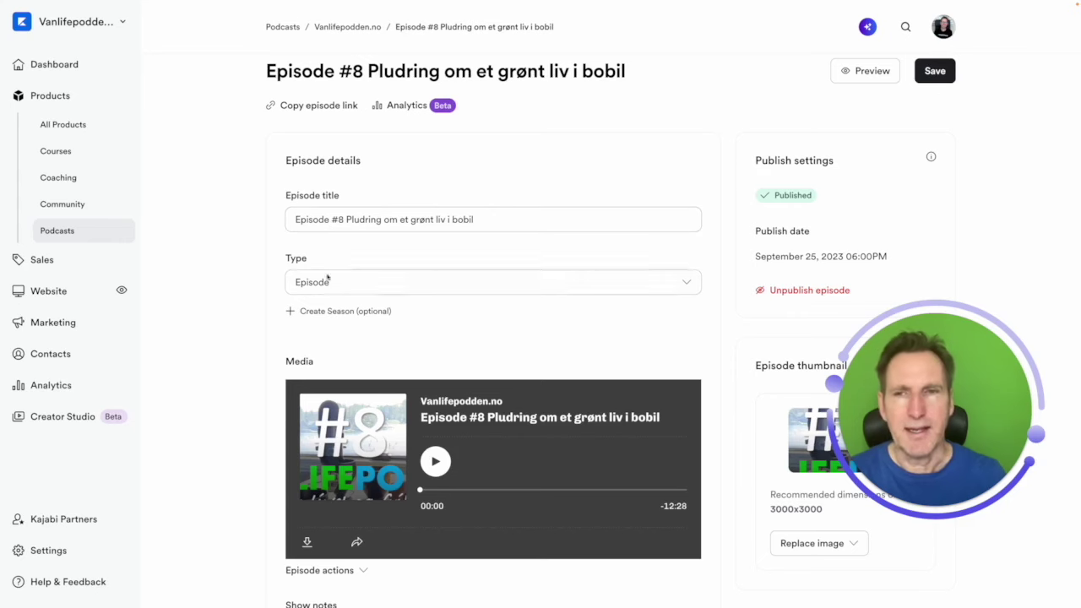
- Review Episode #8 of Vanlifepodden.no, including its details, media, show notes, publish settings and thumbnail, and leave the page
{"action": "scroll", "coordinate": [358, 369], "scroll_direction": "down", "scroll_amount": 3}
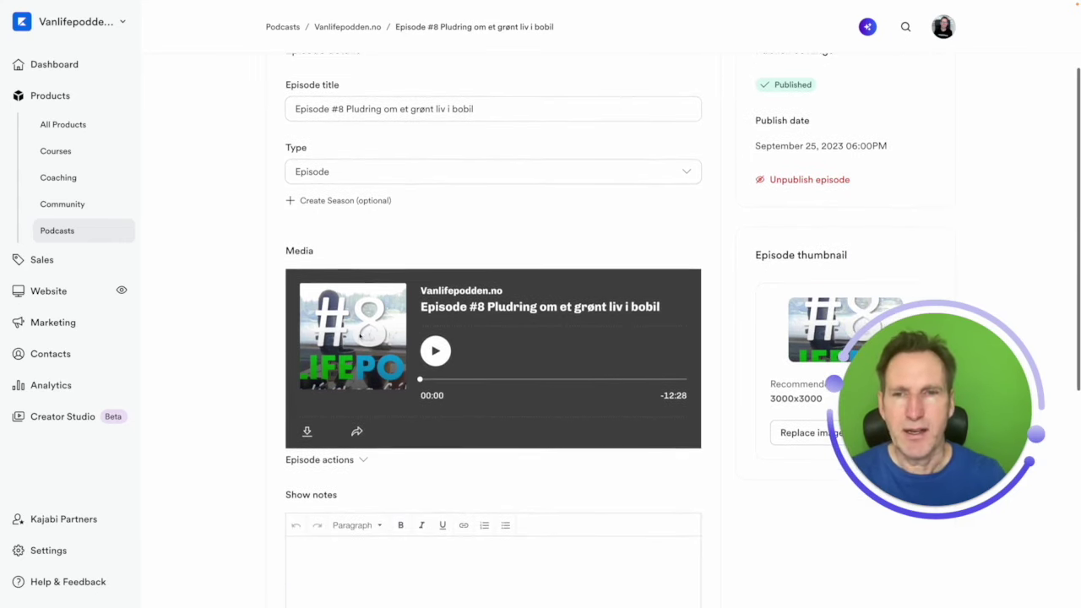
{"action": "scroll", "coordinate": [346, 384], "scroll_direction": "down", "scroll_amount": 3}
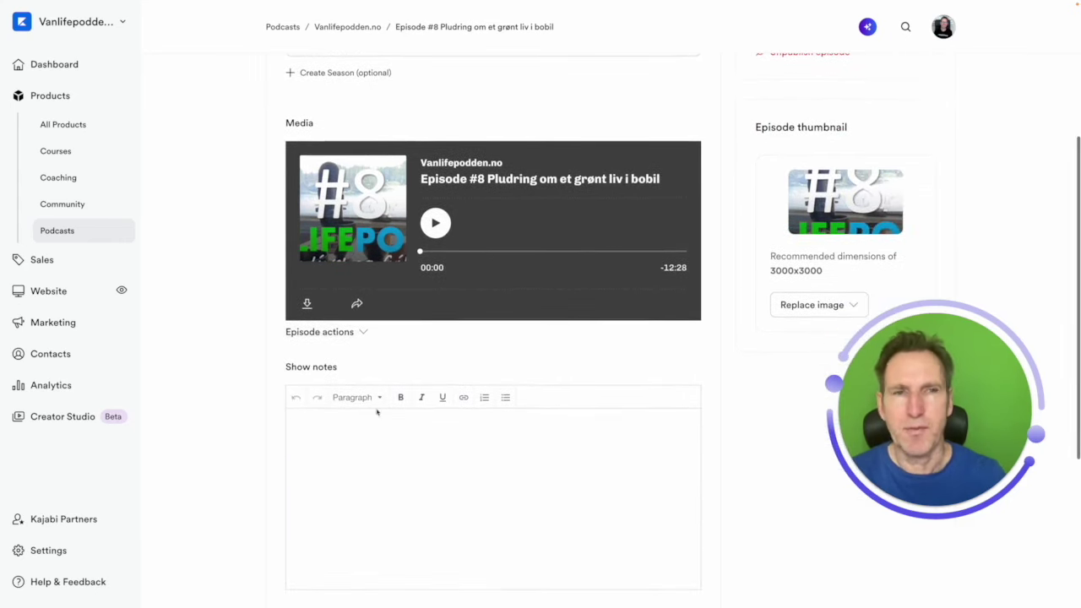
{"action": "scroll", "coordinate": [378, 413], "scroll_direction": "up", "scroll_amount": 3}
{"action": "scroll", "coordinate": [493, 338], "scroll_direction": "up", "scroll_amount": 3}
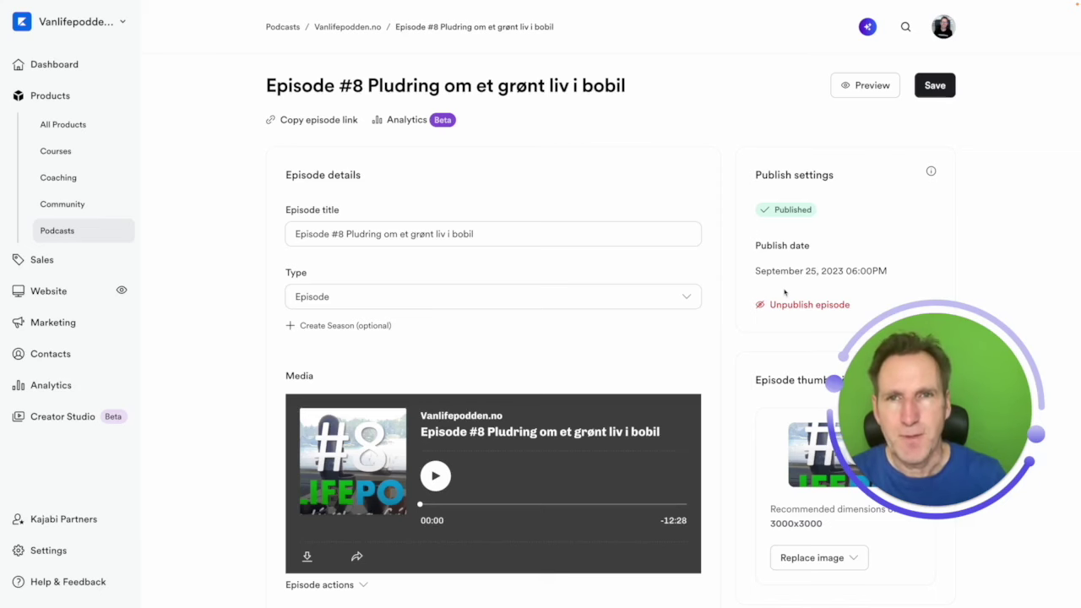
{"action": "key", "text": "alt+Left"}
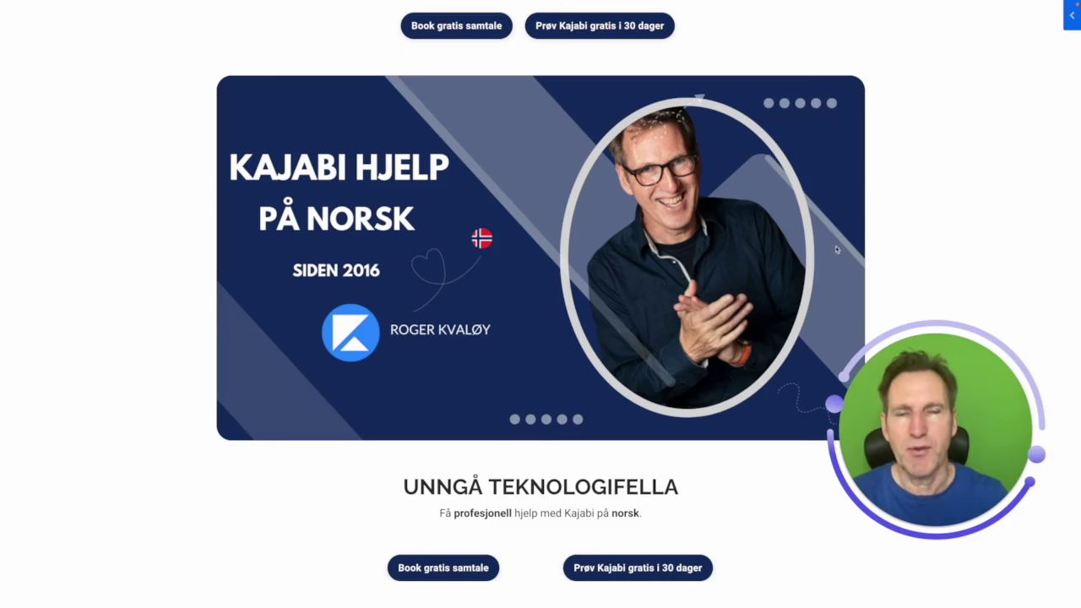
- Look through the landing page of the Norwegian Kajabi help website
{"action": "scroll", "coordinate": [834, 247], "scroll_direction": "down", "scroll_amount": 12}
{"action": "scroll", "coordinate": [835, 250], "scroll_direction": "up", "scroll_amount": 10}
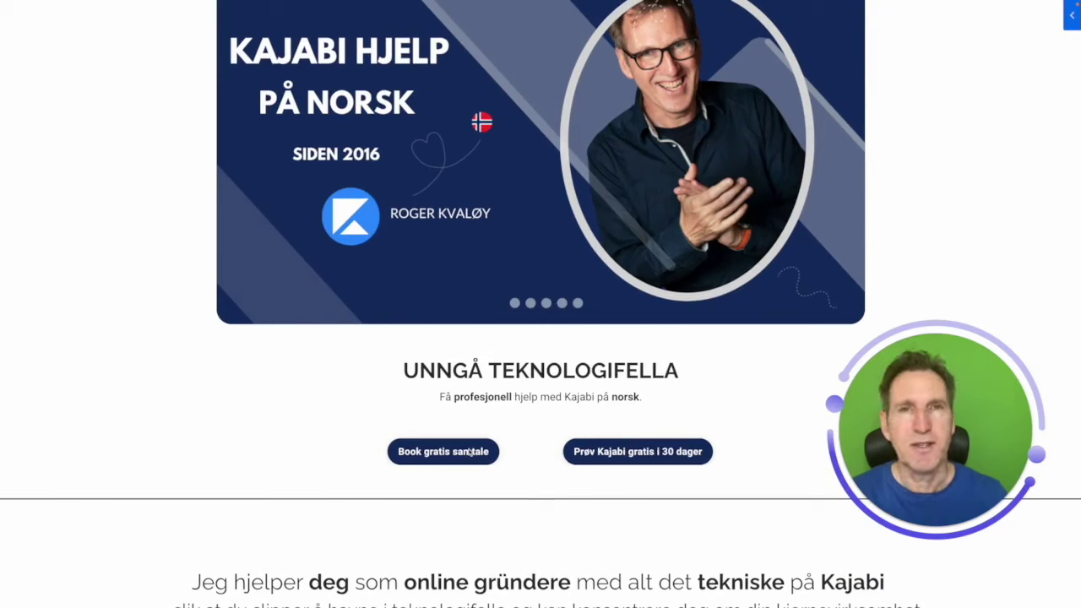
{"action": "scroll", "coordinate": [470, 452], "scroll_direction": "up", "scroll_amount": 1}
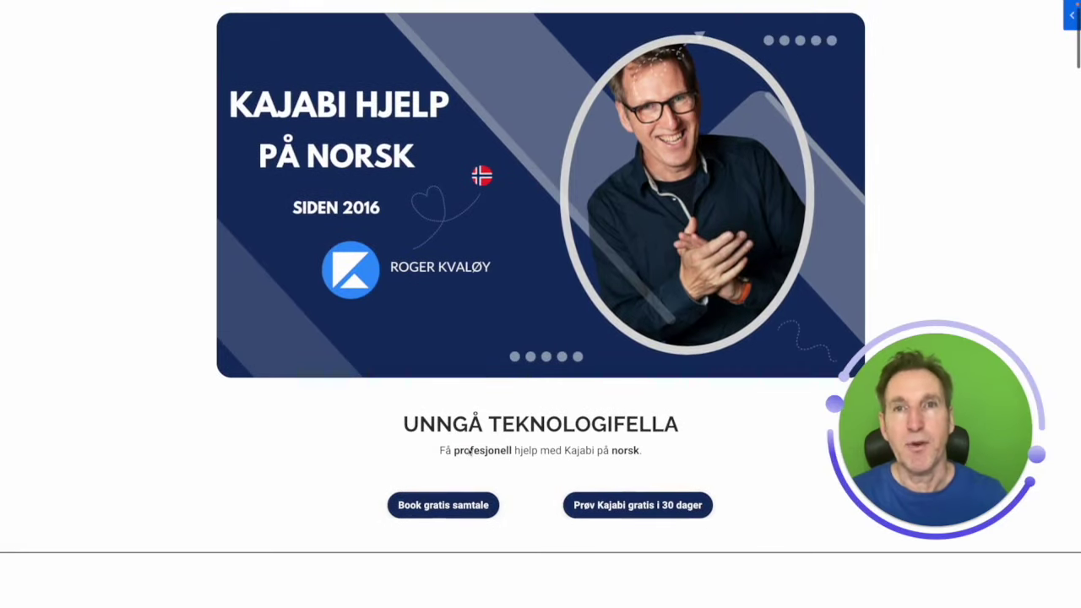
{"action": "scroll", "coordinate": [470, 452], "scroll_direction": "up", "scroll_amount": 1}
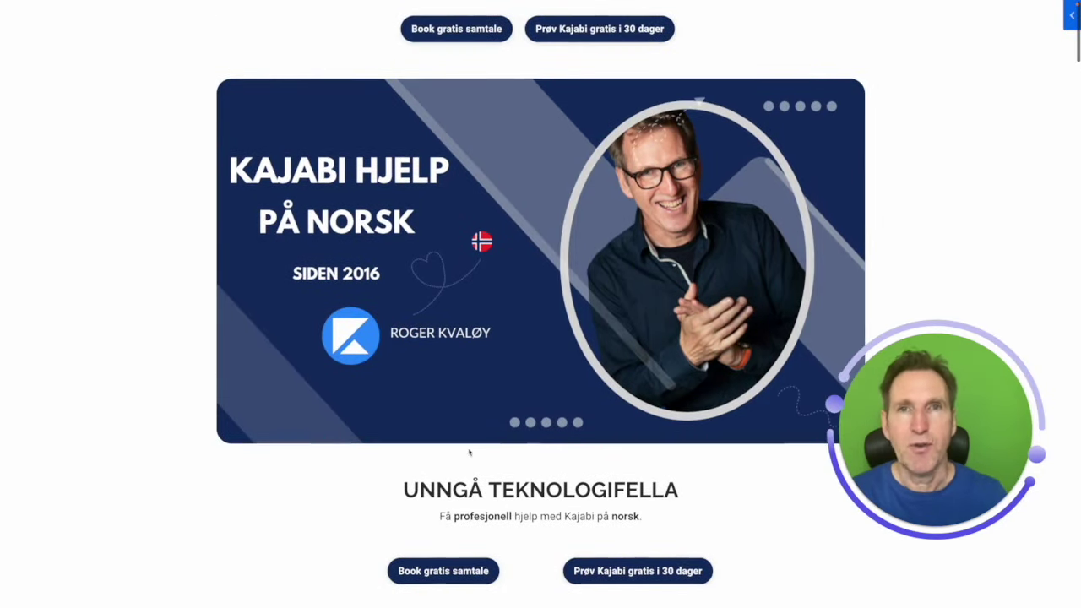